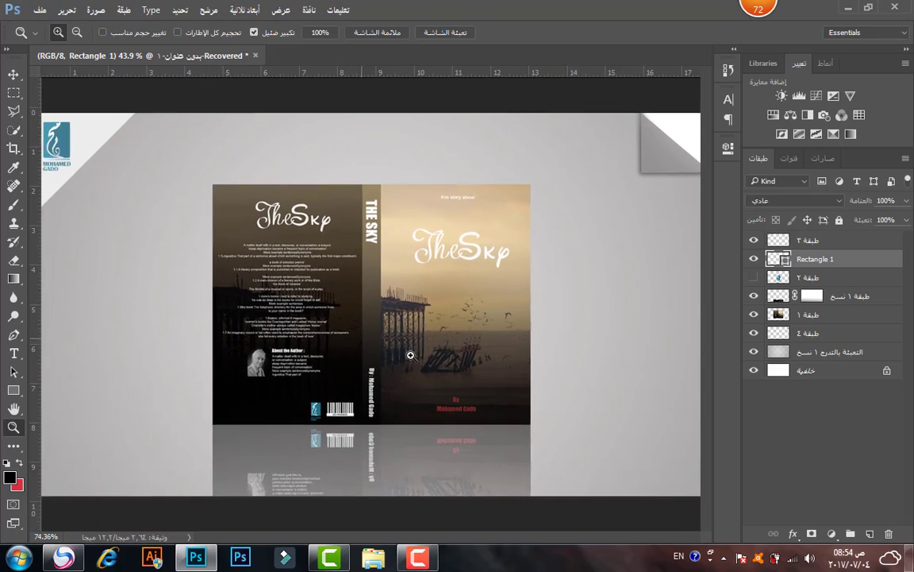
Create a new 1600 × 2560 pixel document at 300 resolution.
left_click(40, 10)
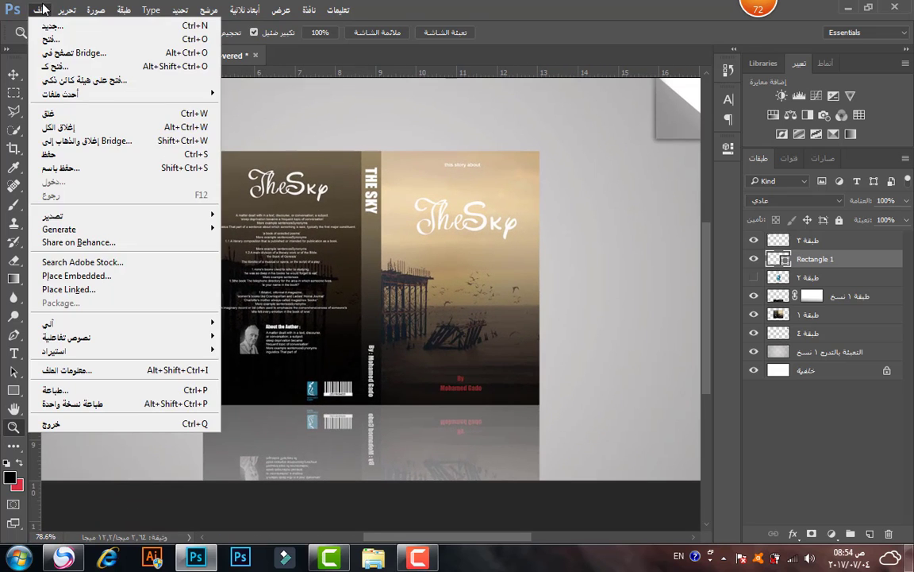
left_click(51, 30)
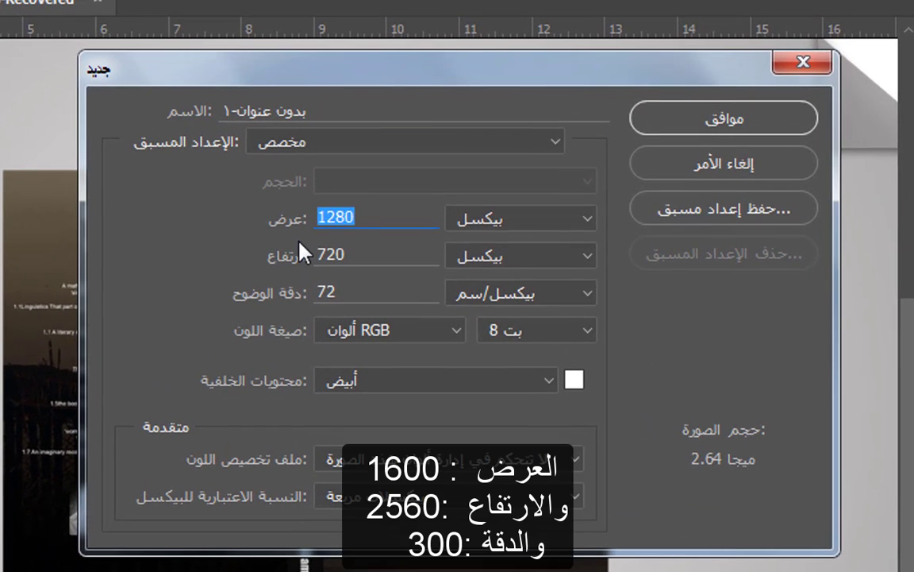
type("1600")
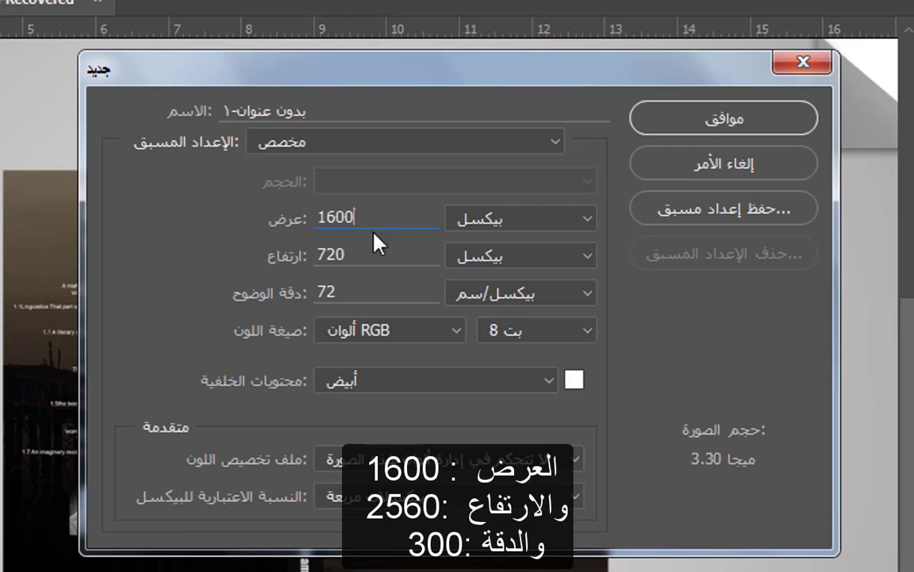
double_click(357, 253)
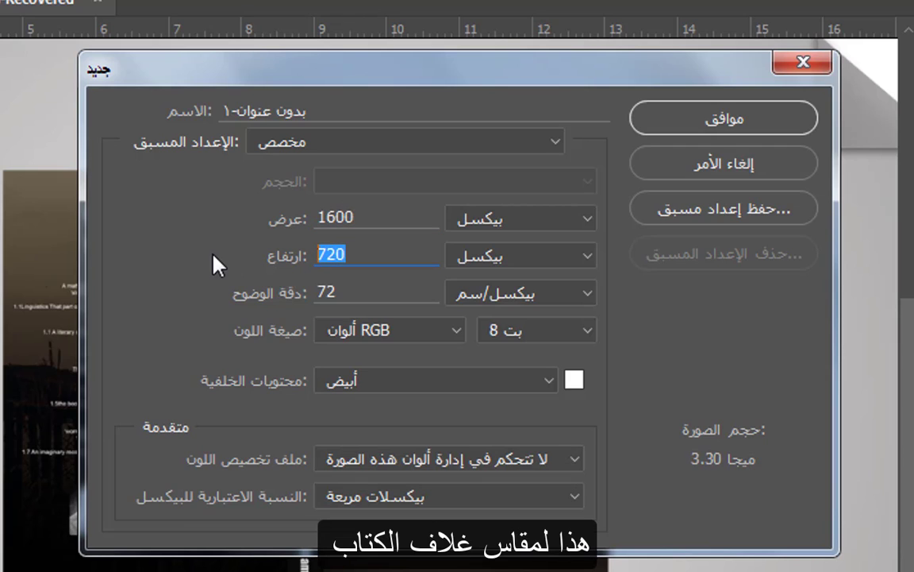
type("2")
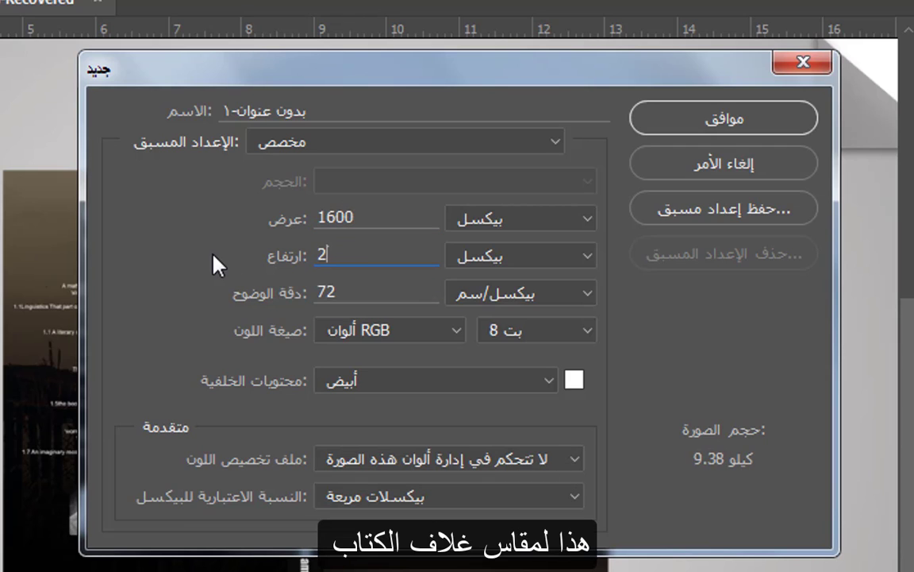
type("560")
key("Tab")
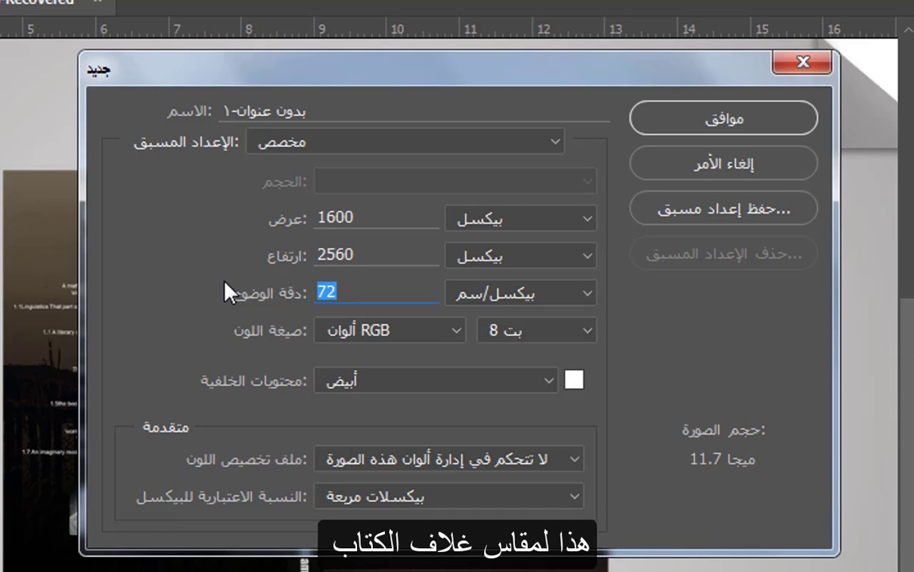
type("300")
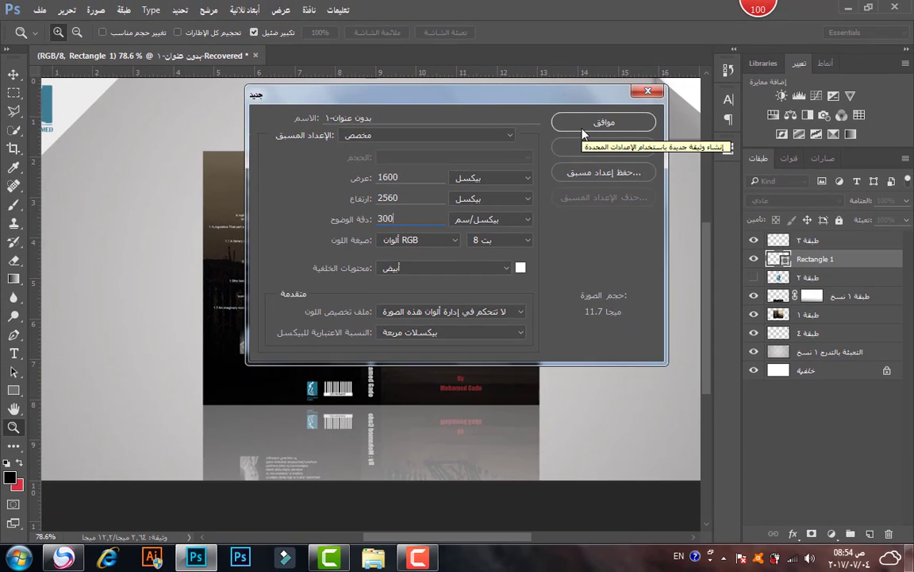
left_click(696, 126)
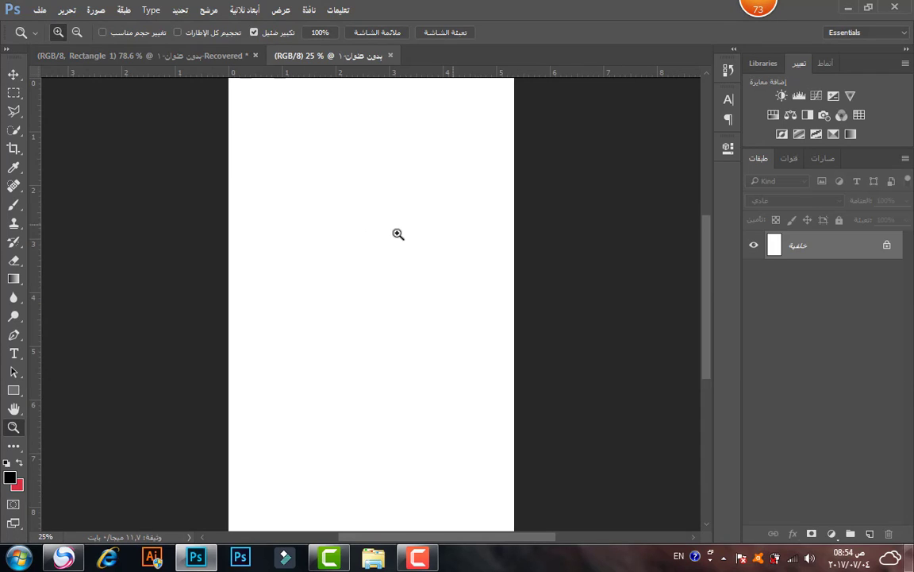
Zoom out to see the whole page and select its only layer.
left_click_drag(398, 233, 387, 243)
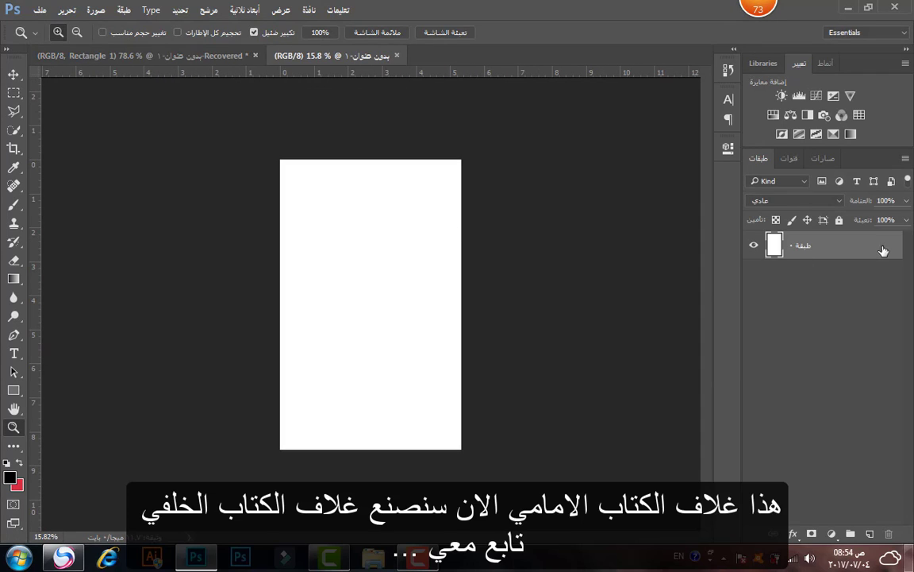
left_click(886, 247)
double_click(873, 246)
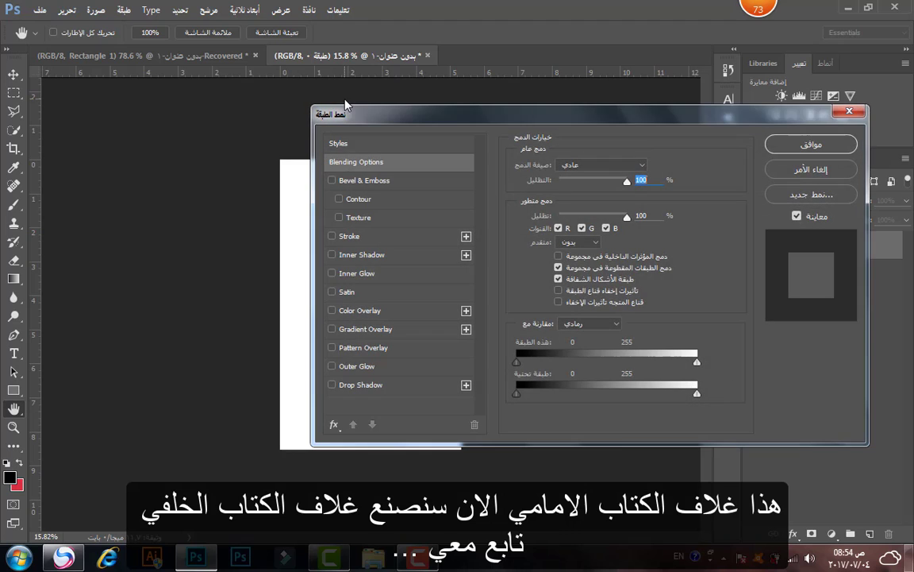
left_click(802, 169)
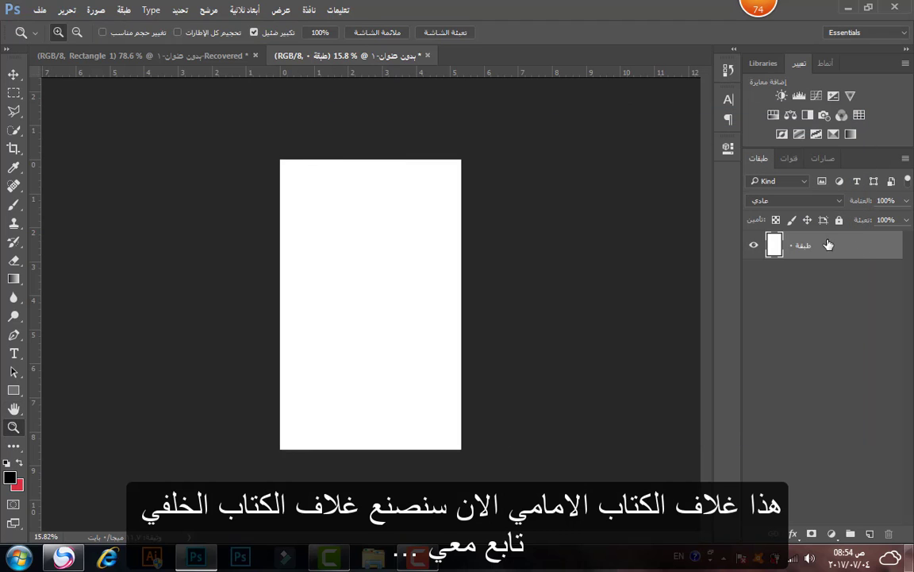
Widen the canvas to 3400 pixels, anchored right-middle, adding space on the left.
left_click(94, 11)
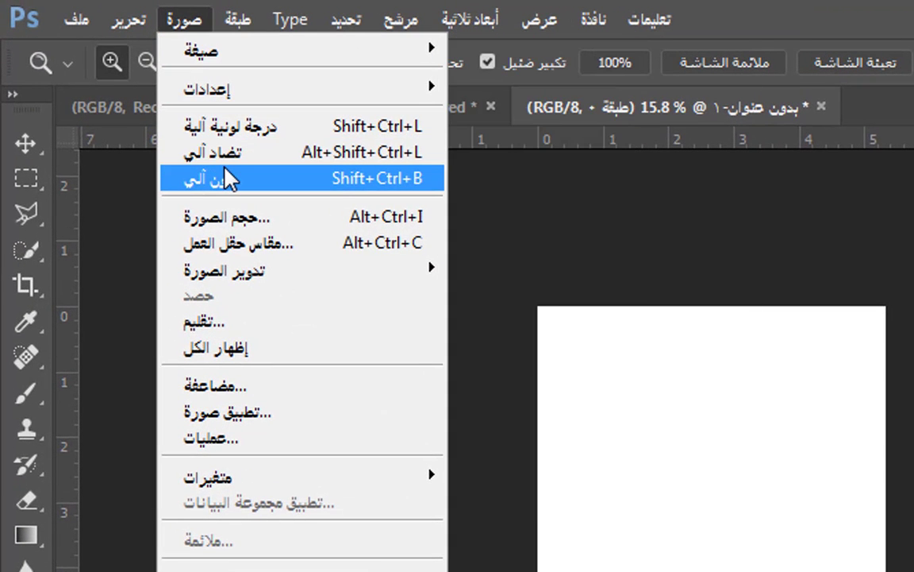
mouse_move(143, 12)
left_click(394, 33)
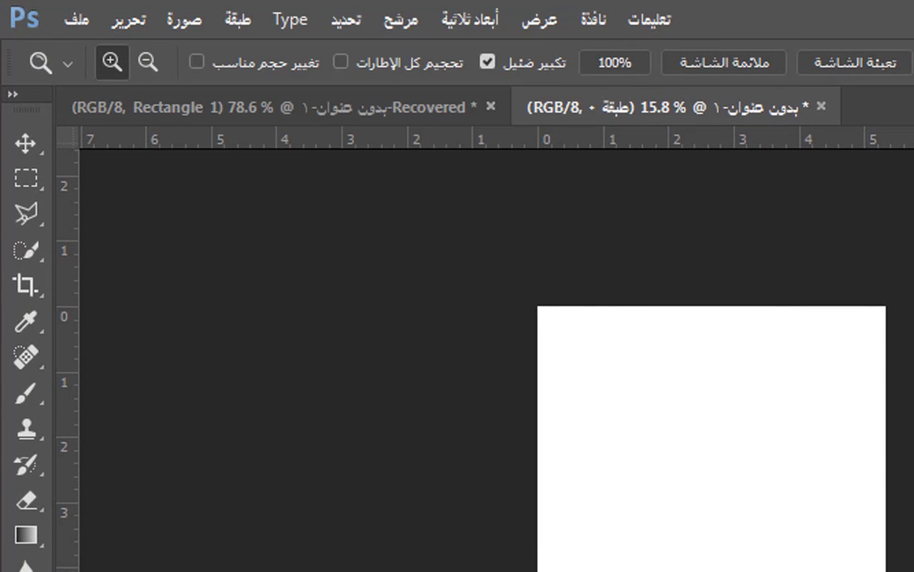
left_click(182, 16)
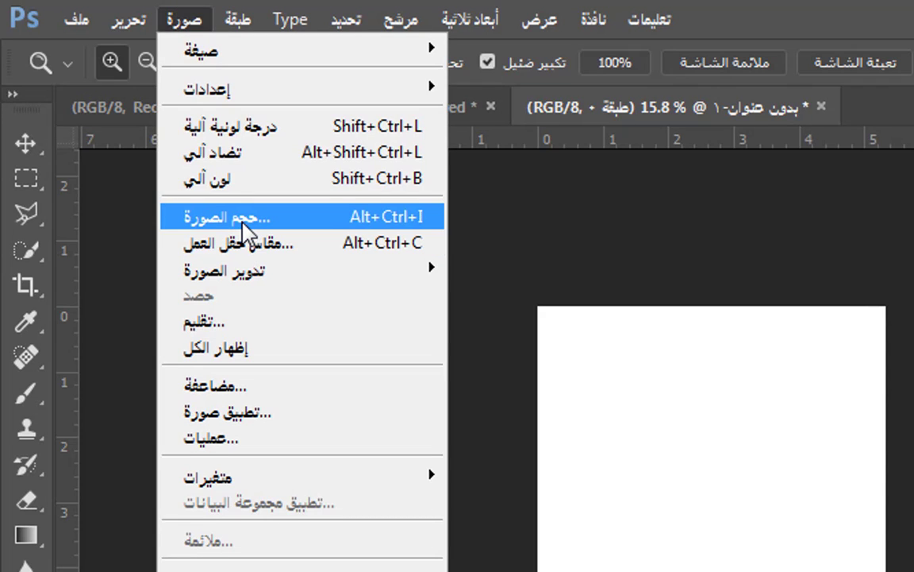
left_click(248, 246)
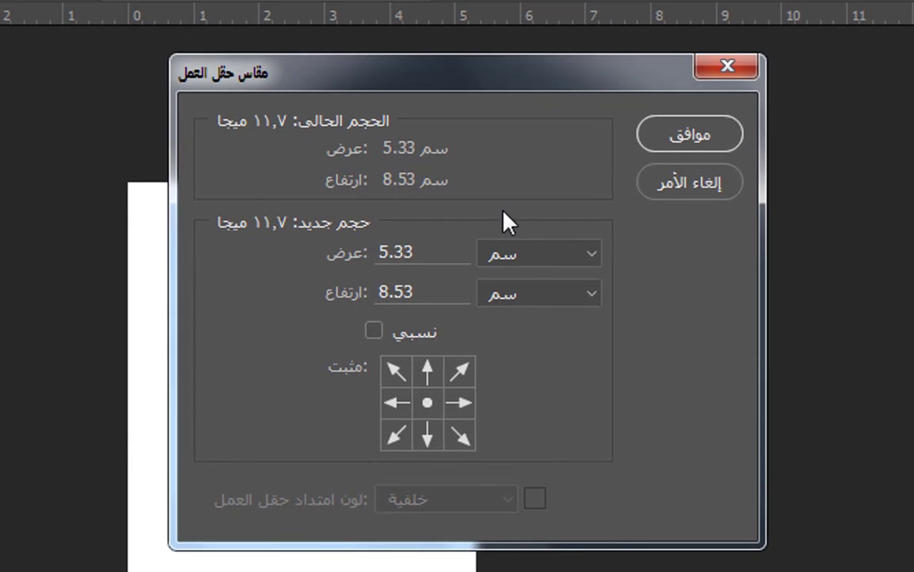
left_click(510, 254)
left_click(516, 296)
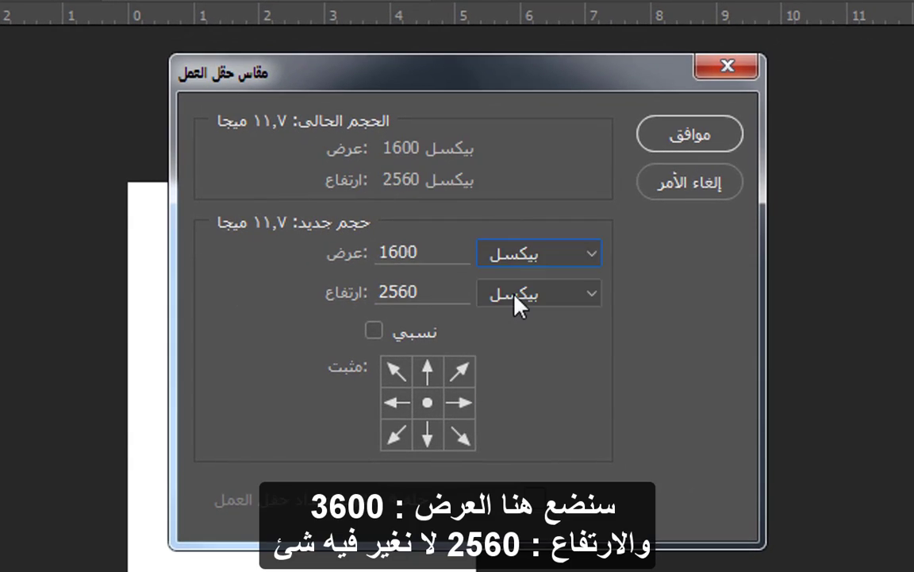
left_click_drag(425, 252, 287, 255)
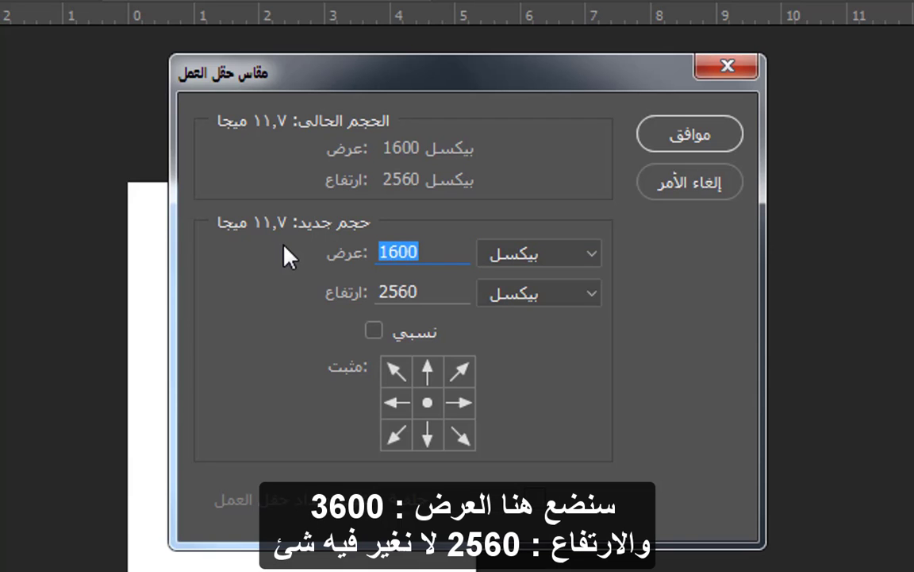
type("3400")
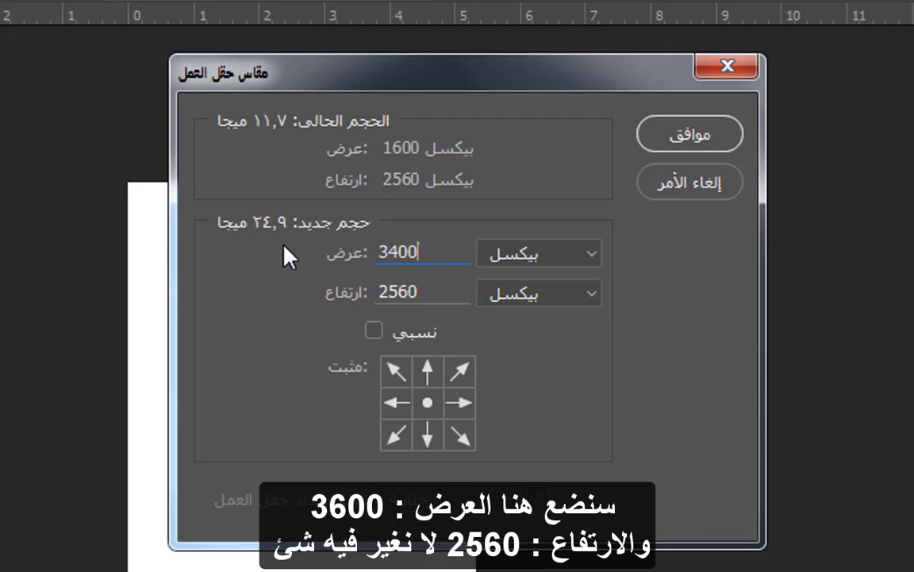
left_click(465, 409)
left_click(690, 135)
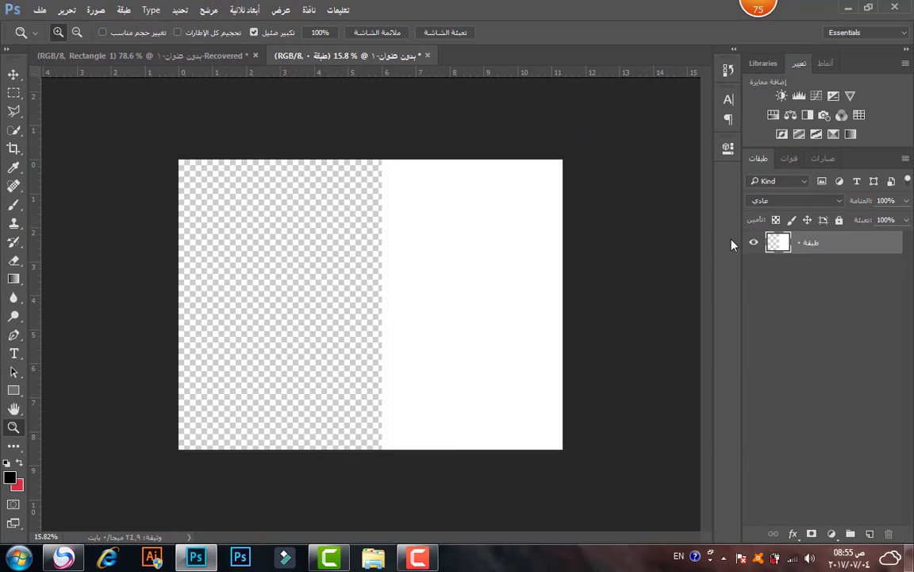
Duplicate the white page layer and shift the copy left, leaving a narrow spine gap.
key("ctrl+j")
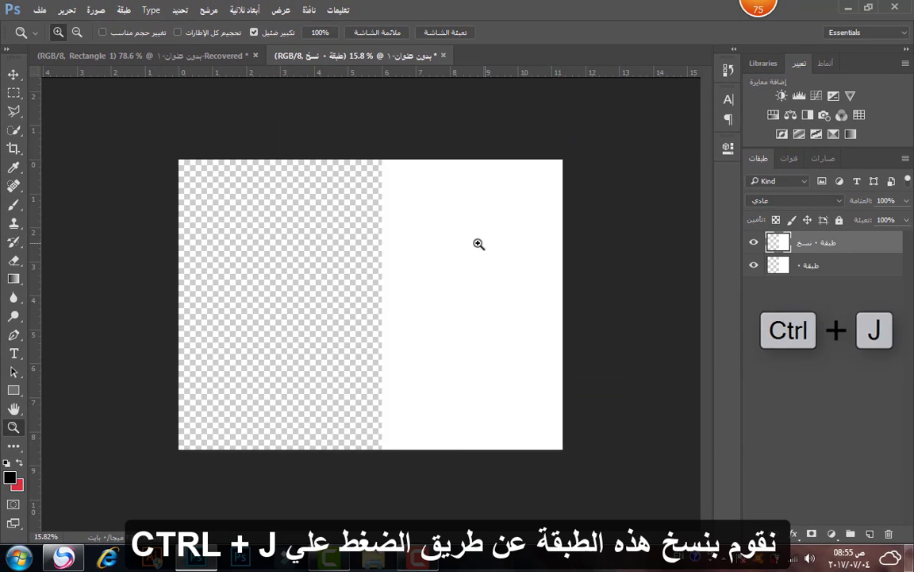
key("v")
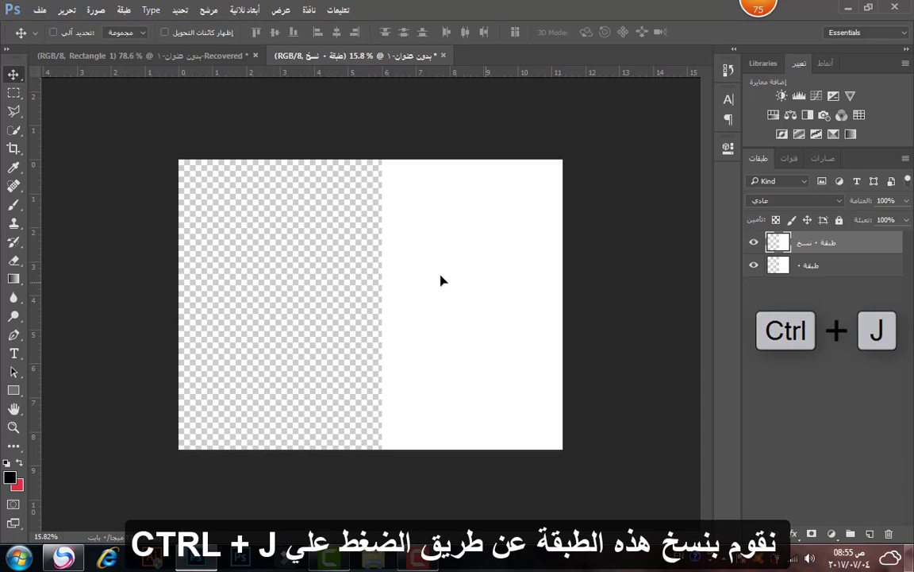
left_click_drag(442, 280, 349, 284)
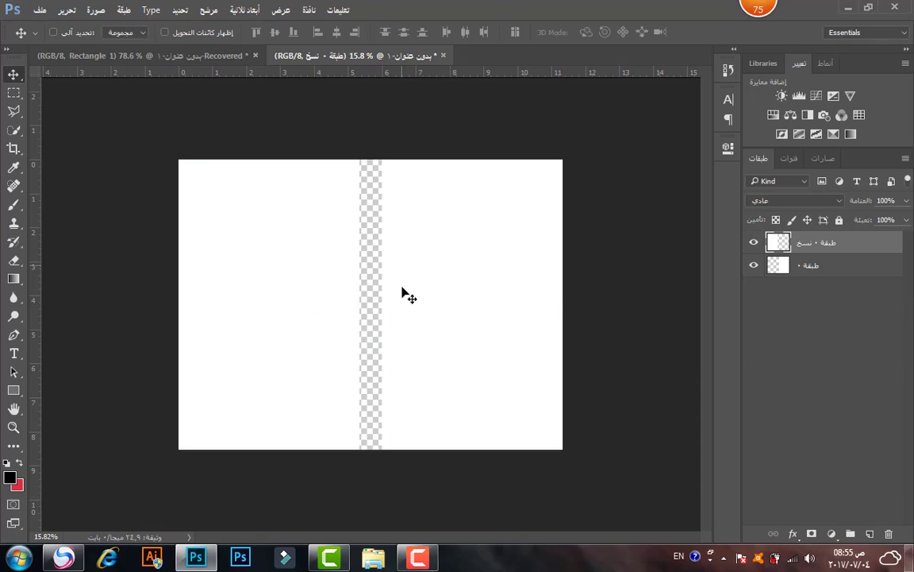
Add a black solid colour fill beneath the white panel layers and zoom in slightly.
left_click(850, 268)
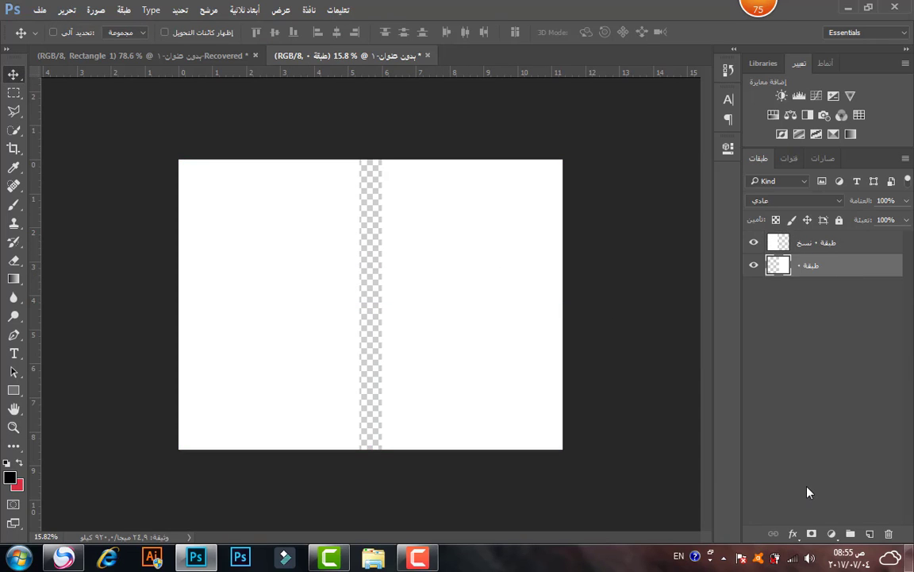
left_click(832, 534)
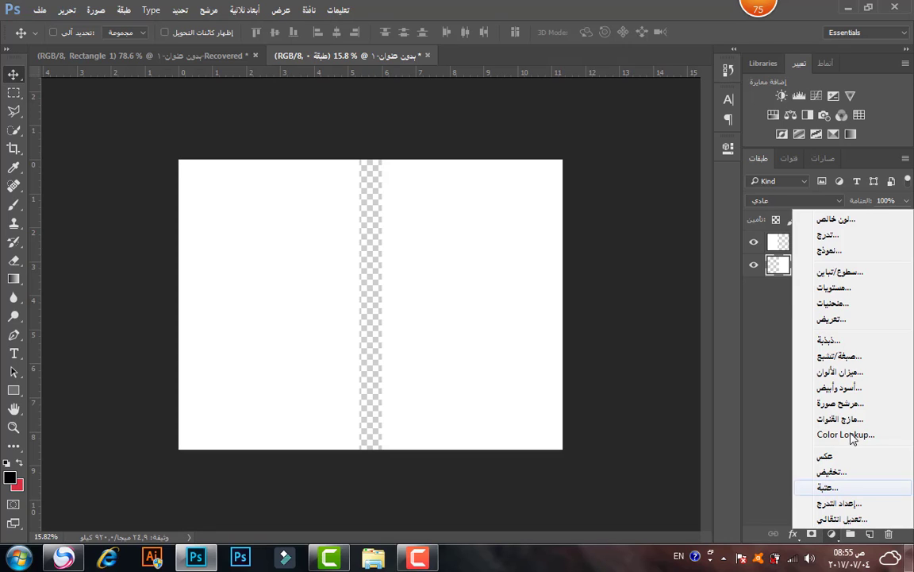
left_click(869, 224)
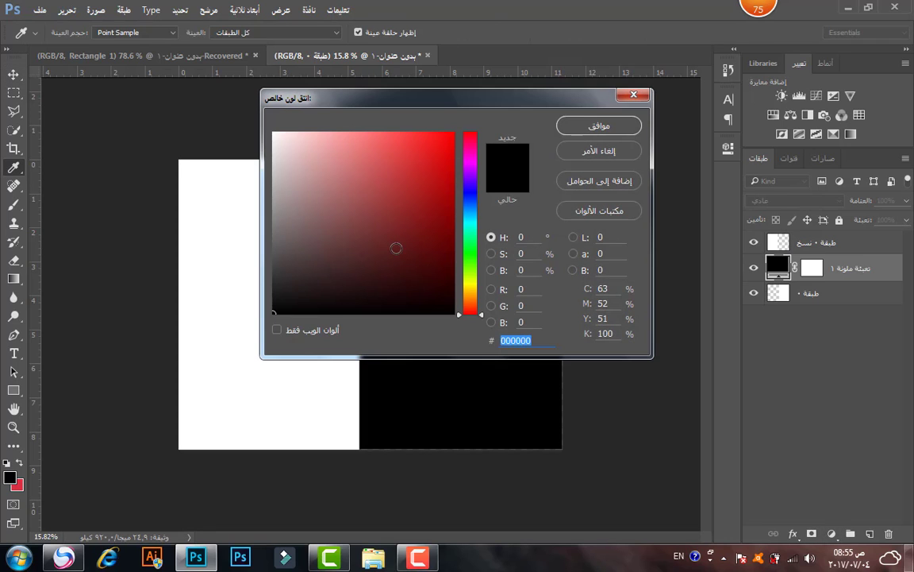
left_click_drag(396, 248, 503, 333)
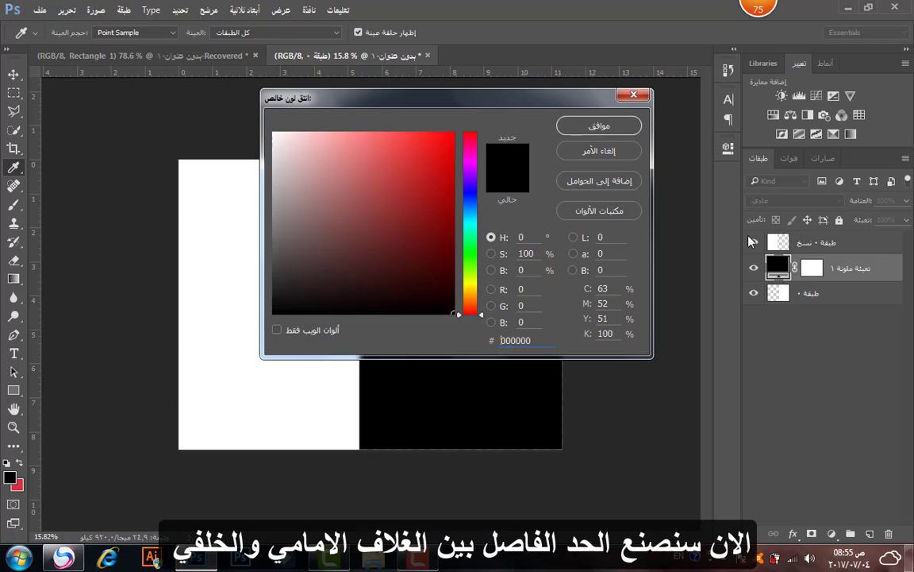
key("Return")
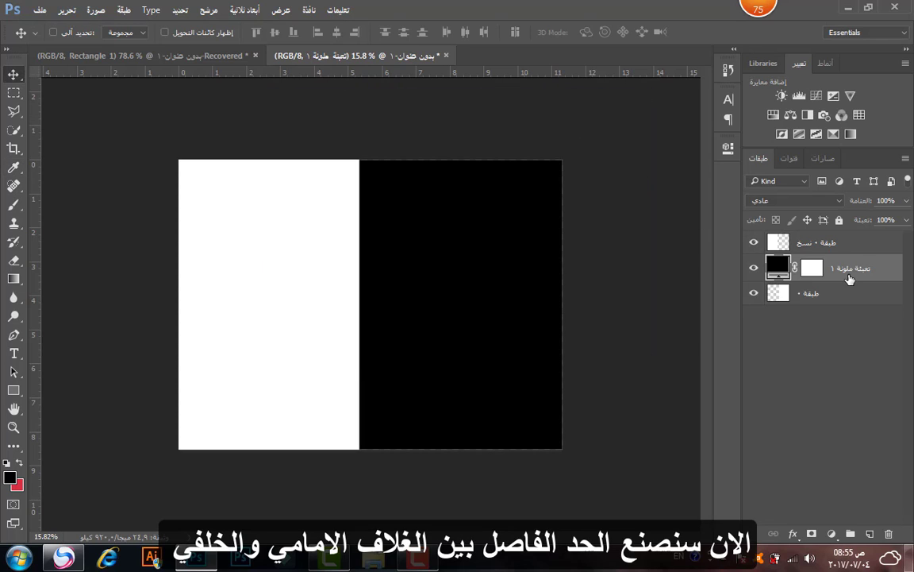
left_click_drag(849, 278, 847, 297)
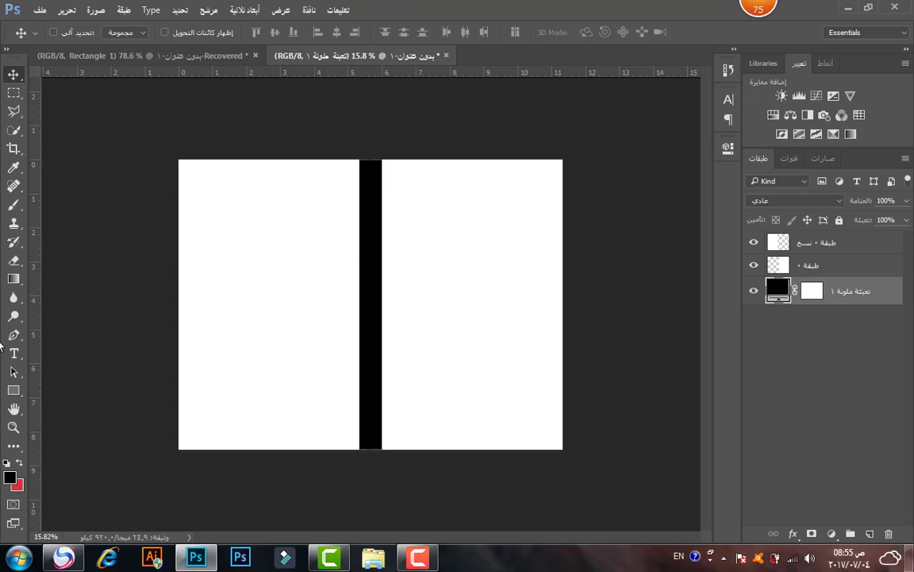
left_click(13, 427)
left_click_drag(394, 323, 411, 324)
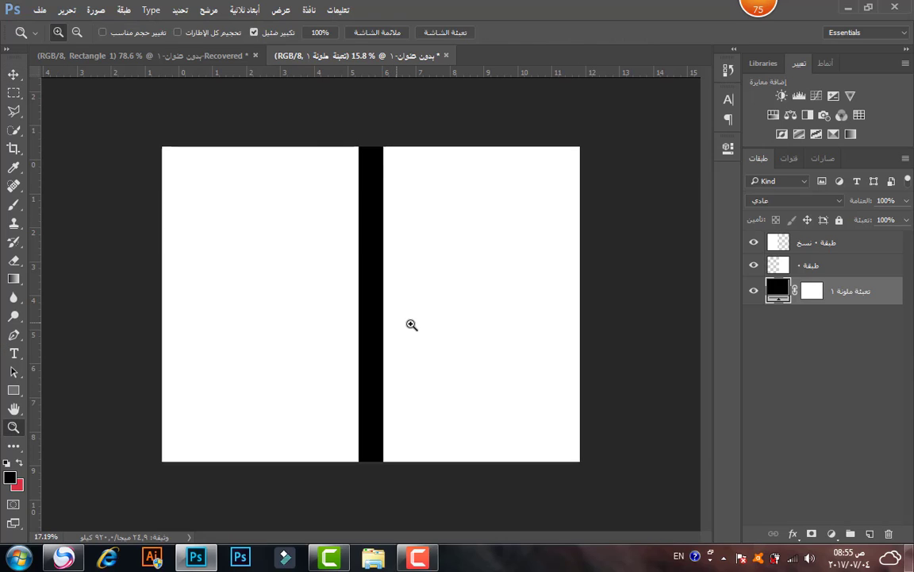
Bring the sunset pier photo into the cover document and move its layer to the top.
left_click(16, 74)
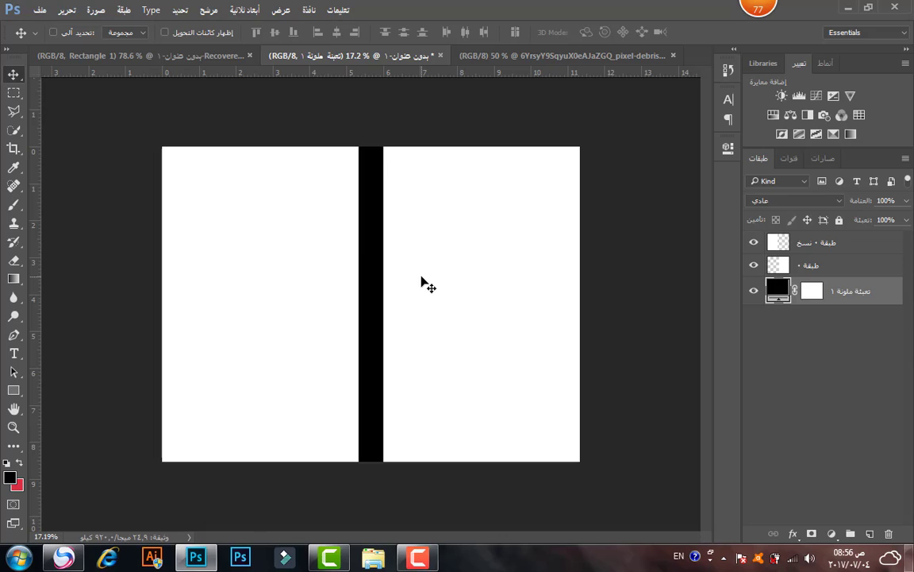
left_click(536, 57)
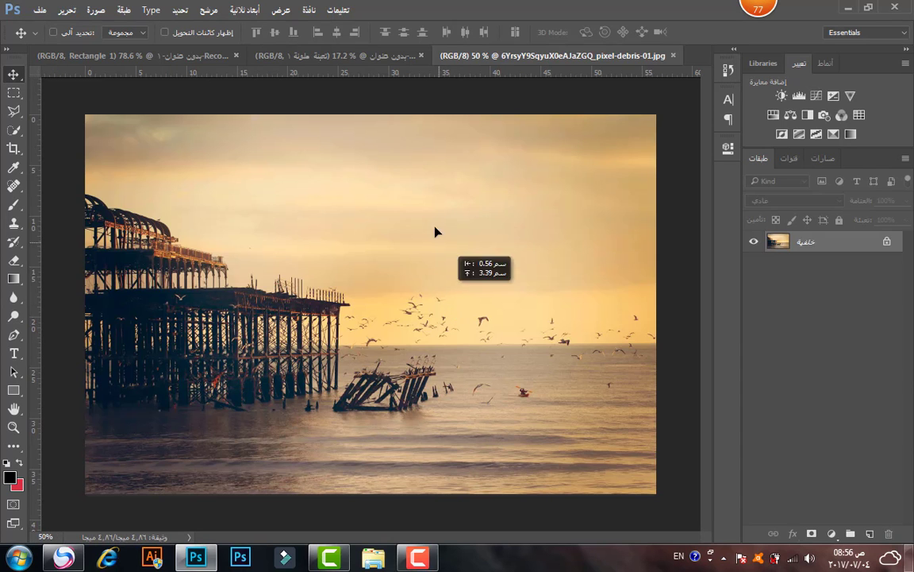
left_click_drag(405, 60, 479, 302)
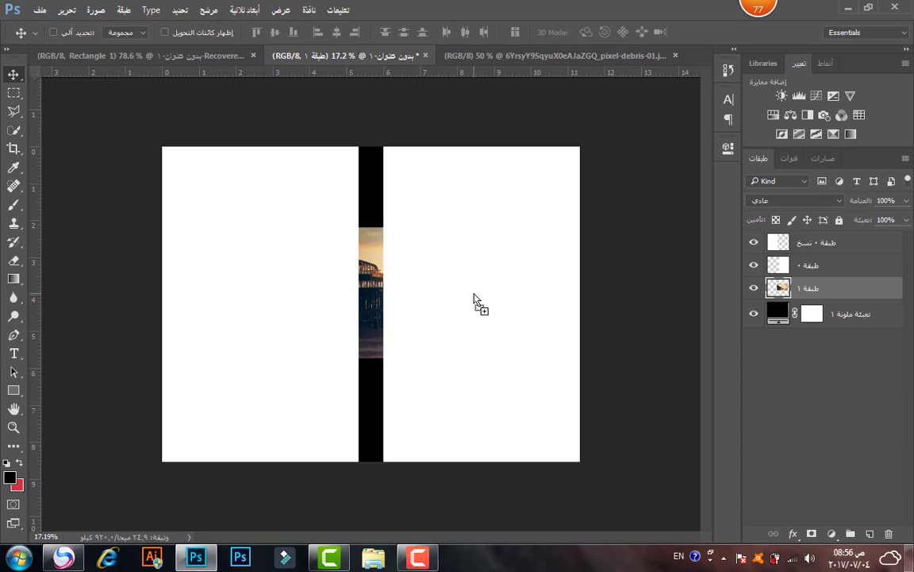
left_click_drag(810, 289, 826, 233)
Scale the pier photo to about 256.78% and position it over the cover.
key("ctrl+t")
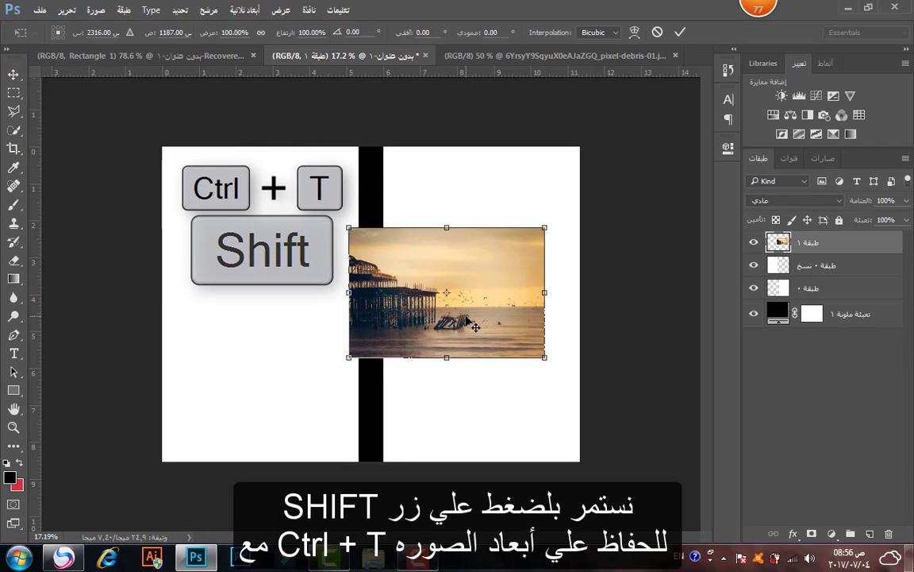
left_click_drag(543, 230, 691, 100)
left_click_drag(453, 277, 369, 361)
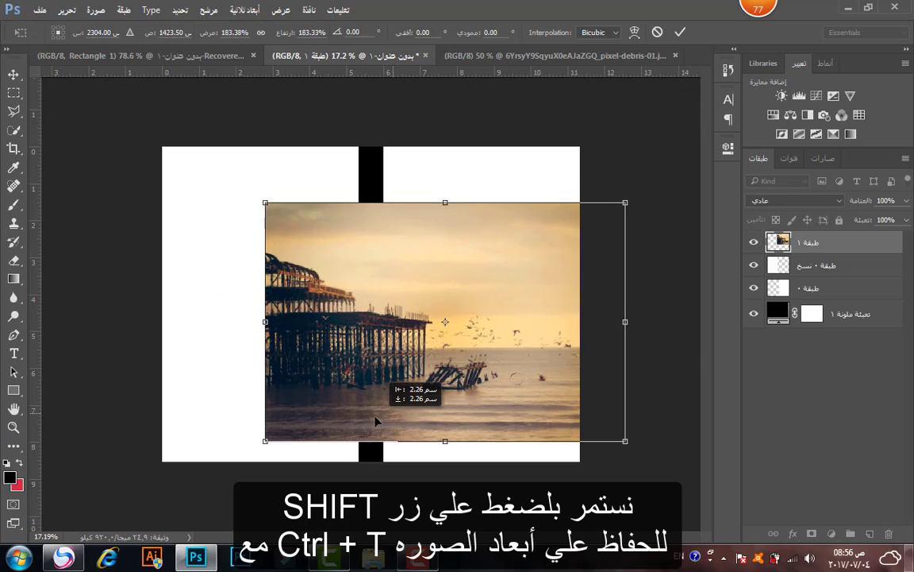
left_click_drag(623, 204, 704, 147)
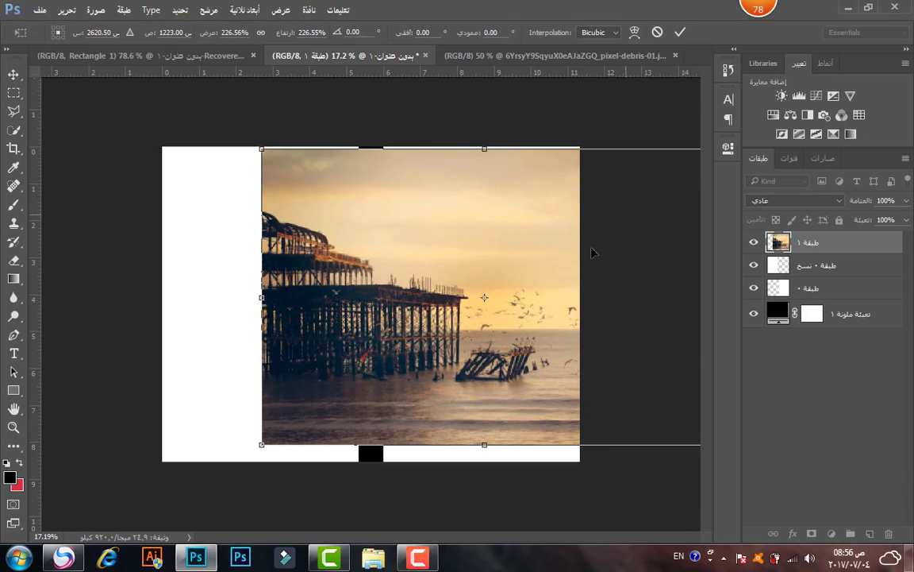
left_click_drag(593, 253, 421, 294)
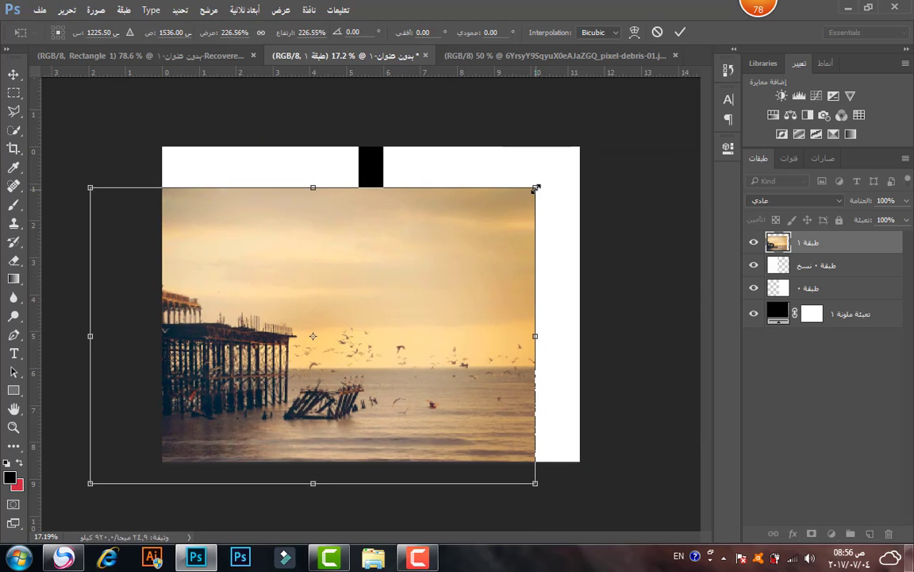
left_click_drag(536, 188, 594, 147)
left_click_drag(425, 265, 528, 253)
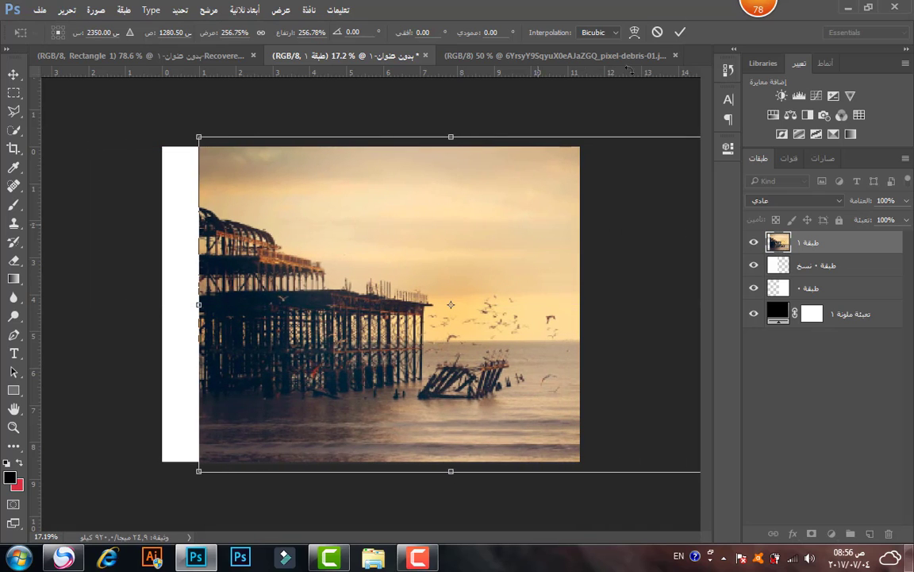
left_click(680, 33)
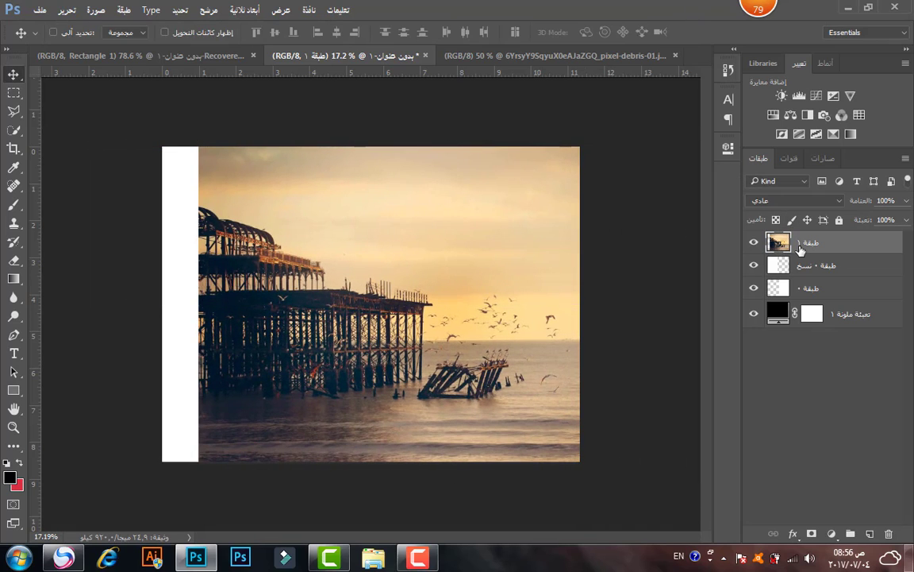
Clip the pier photo into the right panel and adjust its position there.
left_click_drag(800, 249, 811, 285)
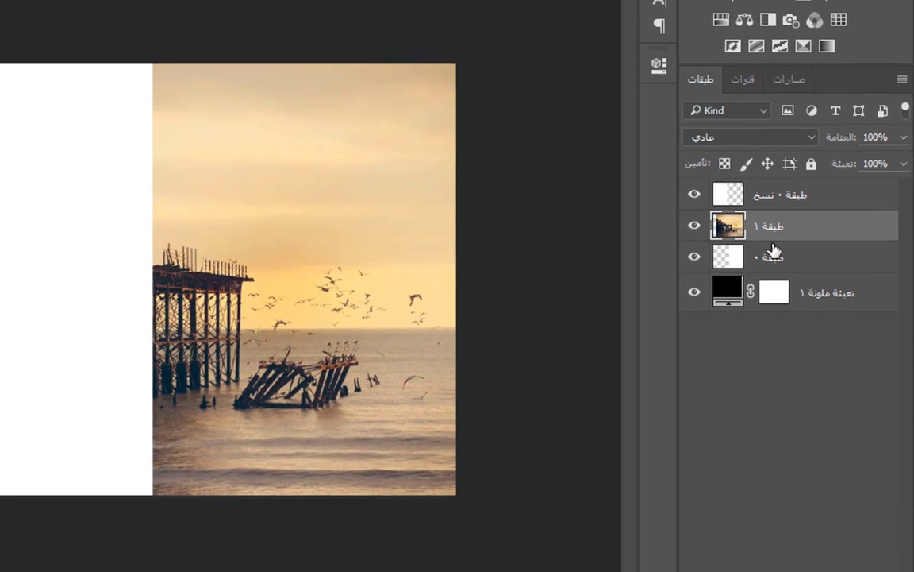
key("alt")
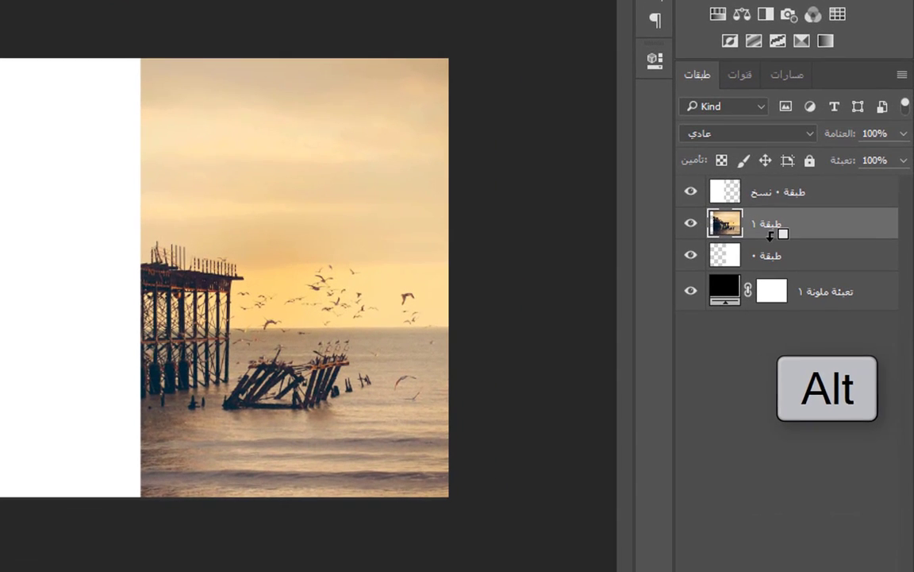
left_click(770, 235, "alt")
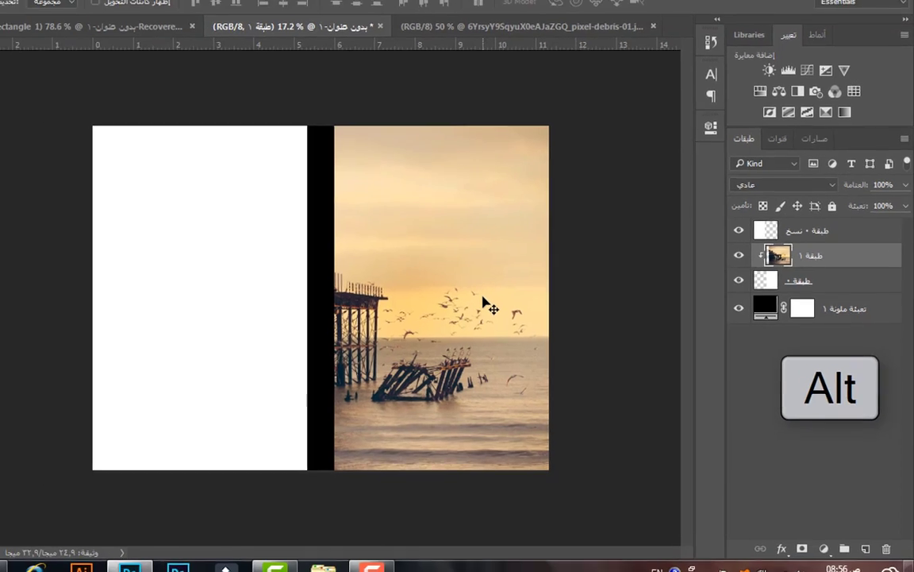
left_click_drag(361, 281, 353, 279)
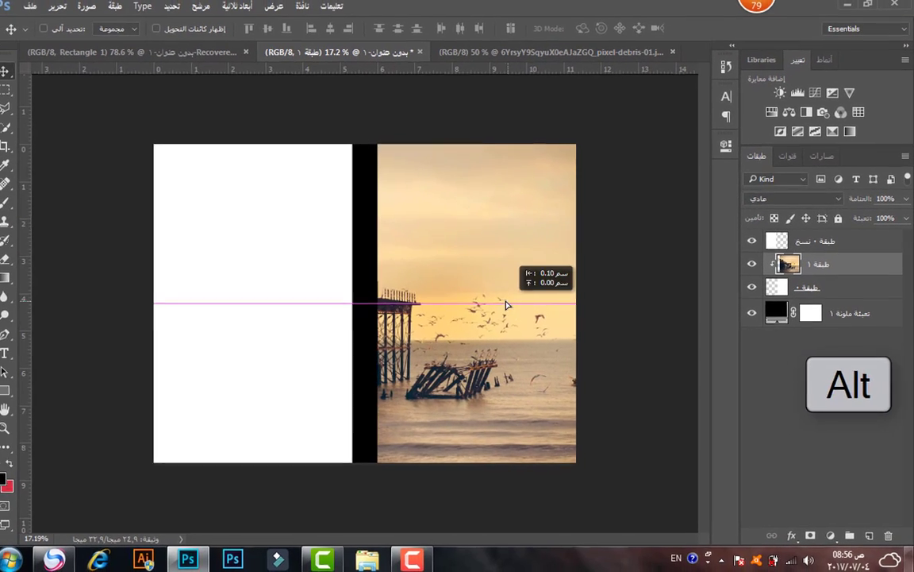
left_click_drag(506, 305, 531, 301)
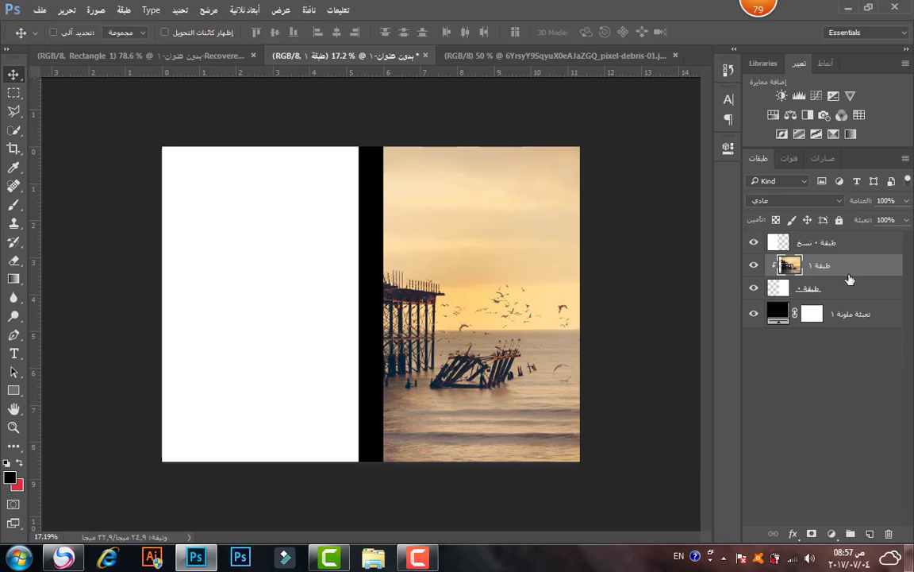
Duplicate the photo, enlarge the copy to about 124.5%, and clip it into the left panel.
key("ctrl+j")
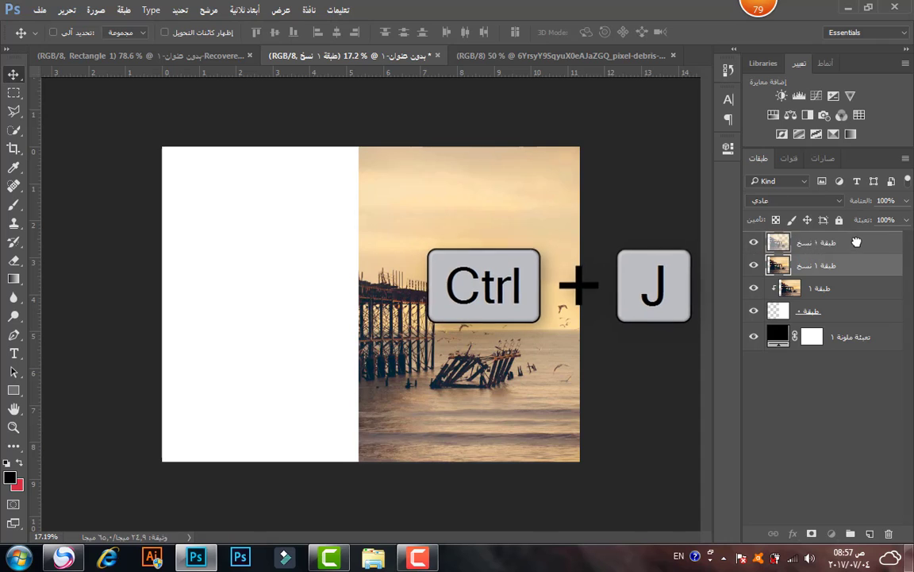
left_click(857, 242)
left_click_drag(495, 260, 474, 261)
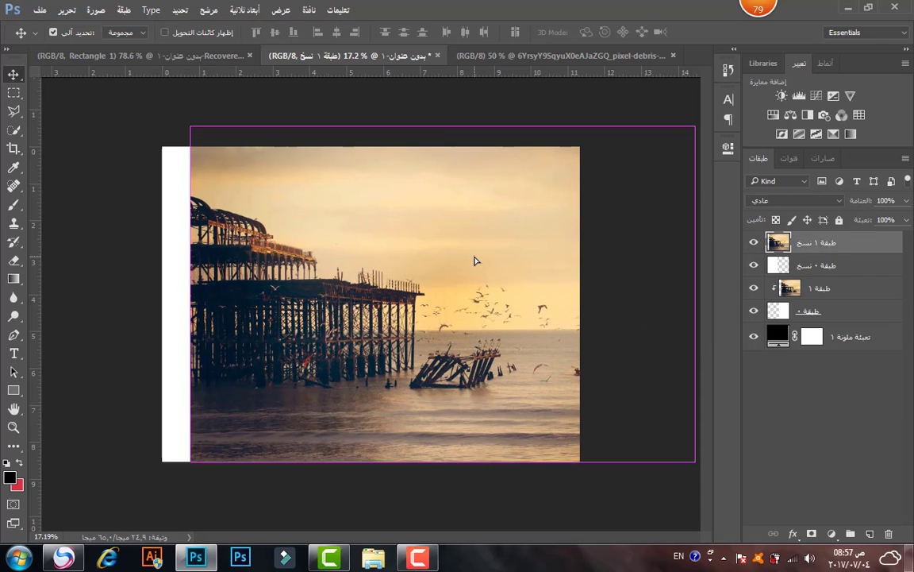
key("ctrl+t")
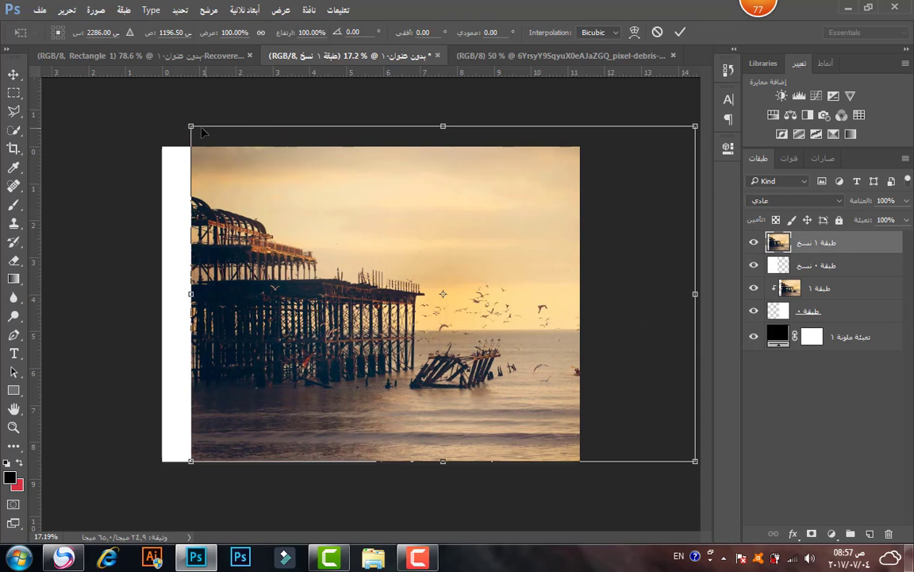
left_click_drag(191, 125, 68, 44)
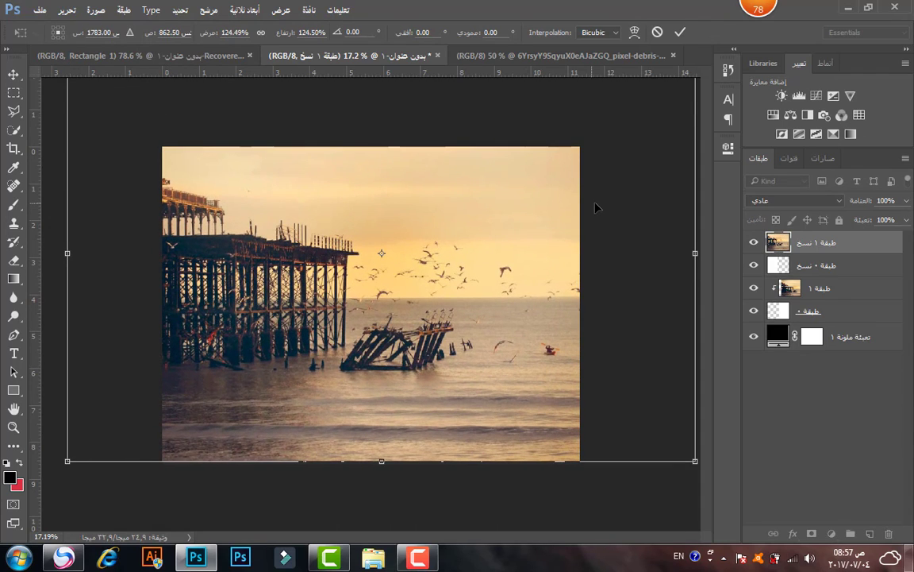
left_click(680, 32)
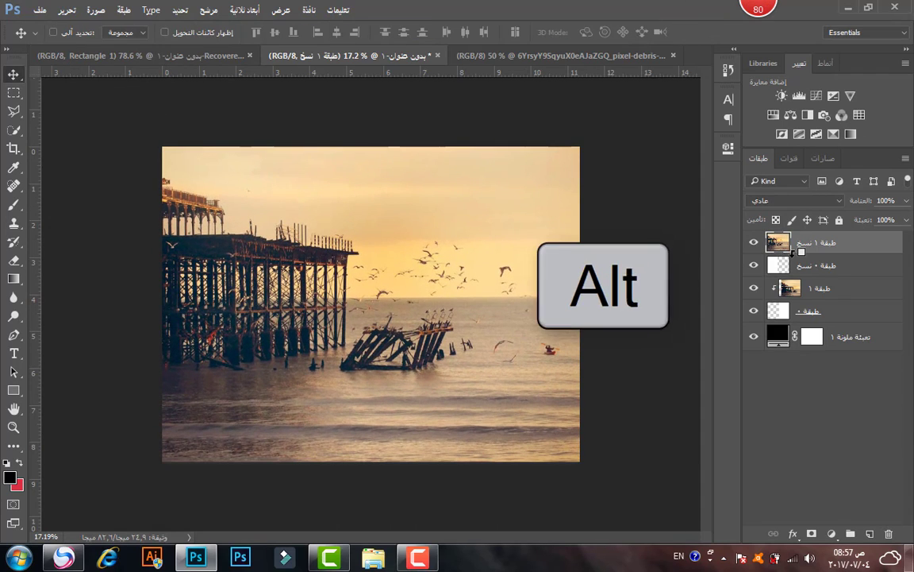
left_click(793, 253, "alt")
mouse_move(312, 285)
left_mouse_down()
mouse_move(332, 284)
mouse_move(308, 285)
left_mouse_up()
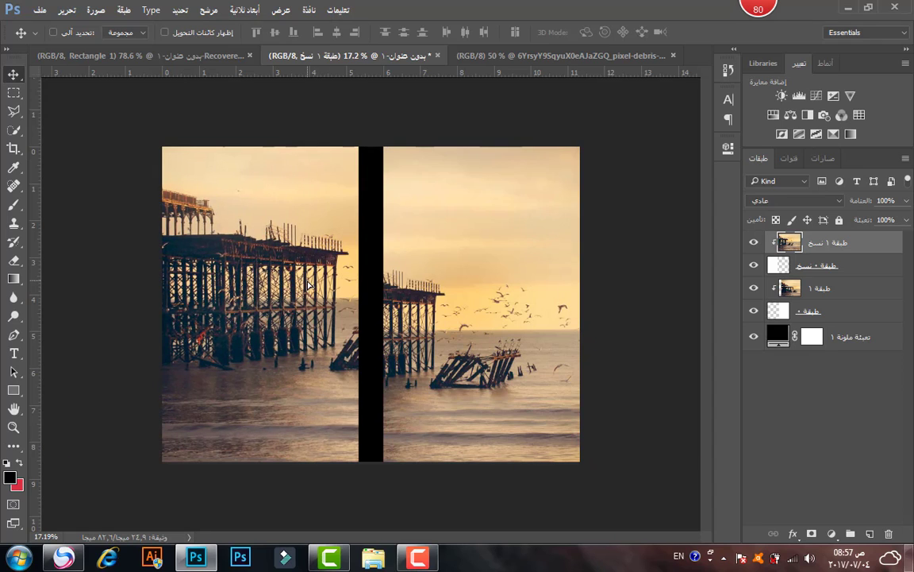
mouse_move(333, 320)
left_mouse_down()
mouse_move(352, 311)
mouse_move(290, 304)
mouse_move(340, 302)
mouse_move(330, 304)
mouse_move(336, 310)
left_mouse_up()
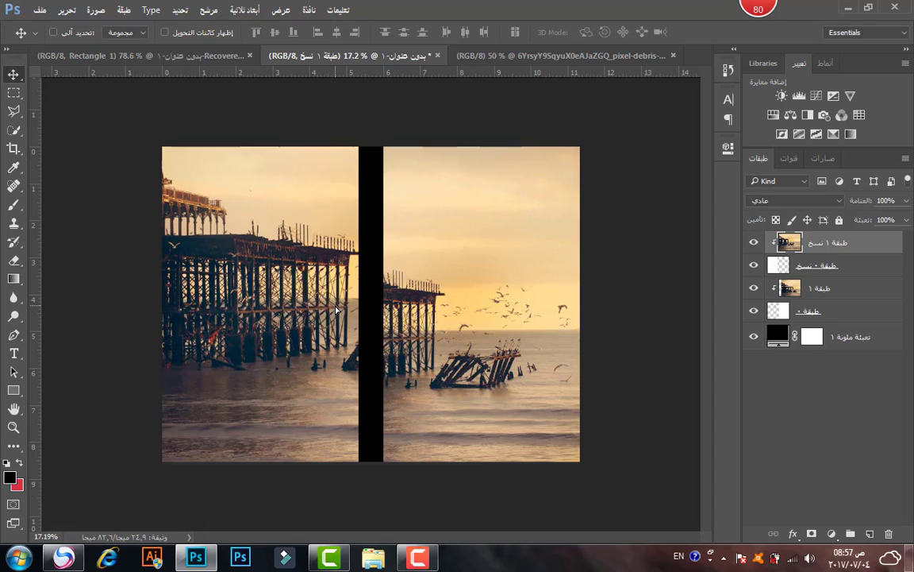
Recolour the spine fill to a light orange sampled from the photo's sky.
double_click(778, 337)
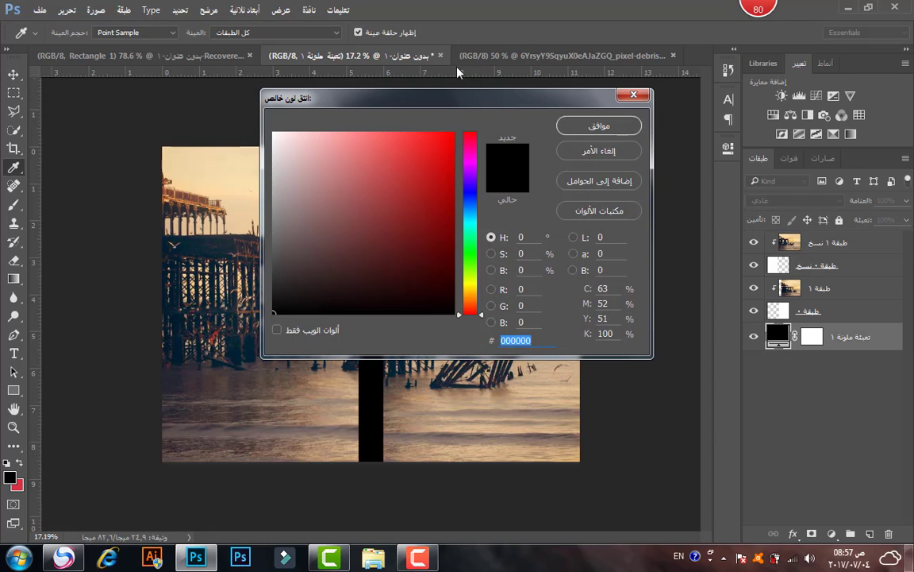
left_click_drag(457, 104, 746, 212)
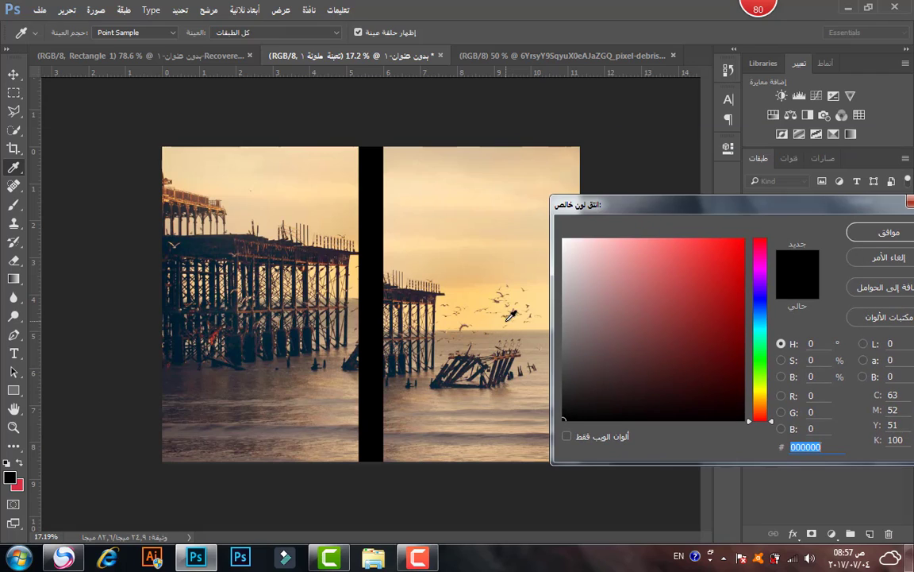
left_click(451, 318)
left_click(452, 318)
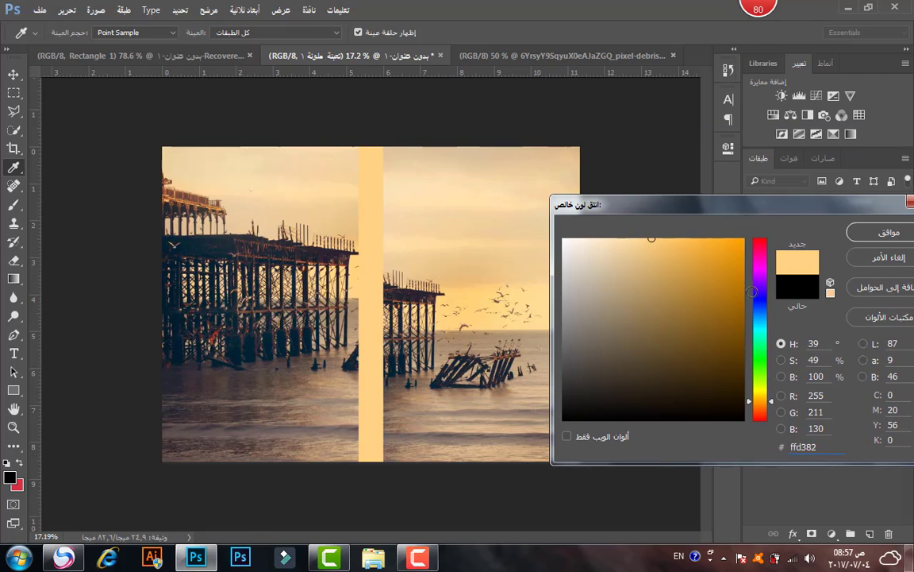
left_click(889, 233)
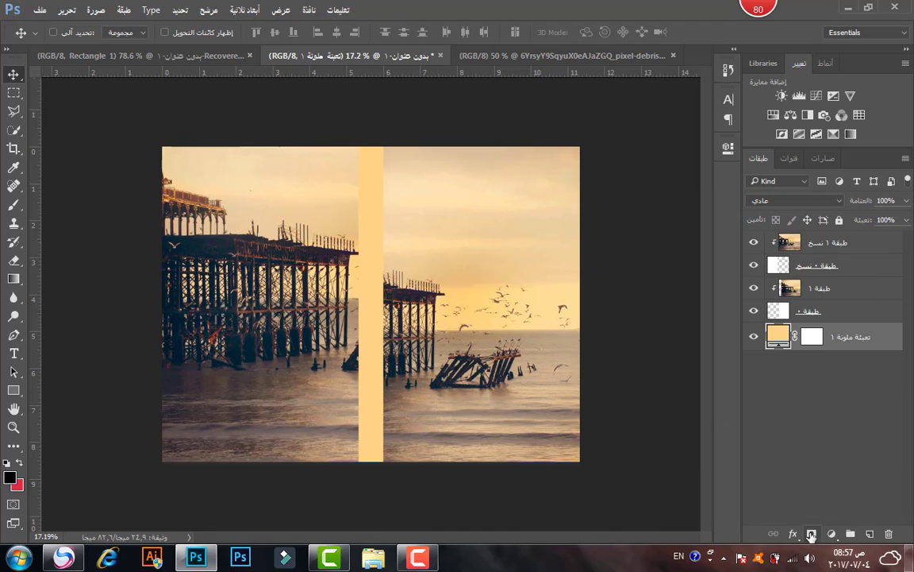
Add a 90° linear gradient fill at 155% scale, then select layer طبقة ١.
left_click(831, 534)
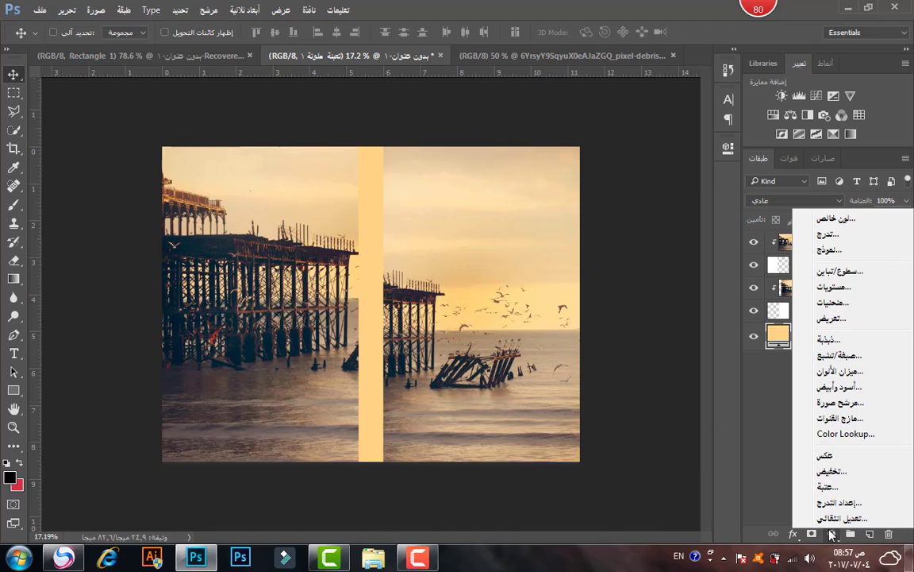
left_click(829, 234)
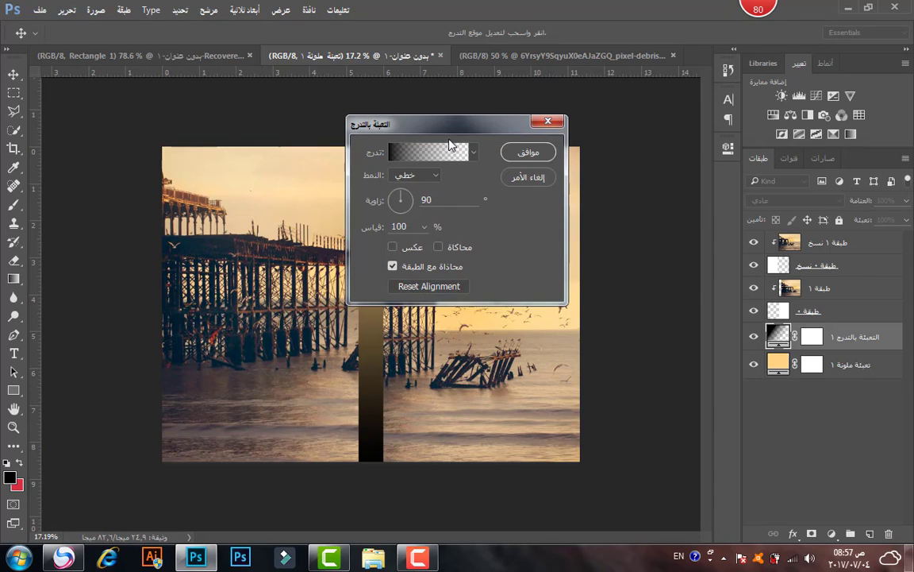
left_click_drag(449, 128, 610, 120)
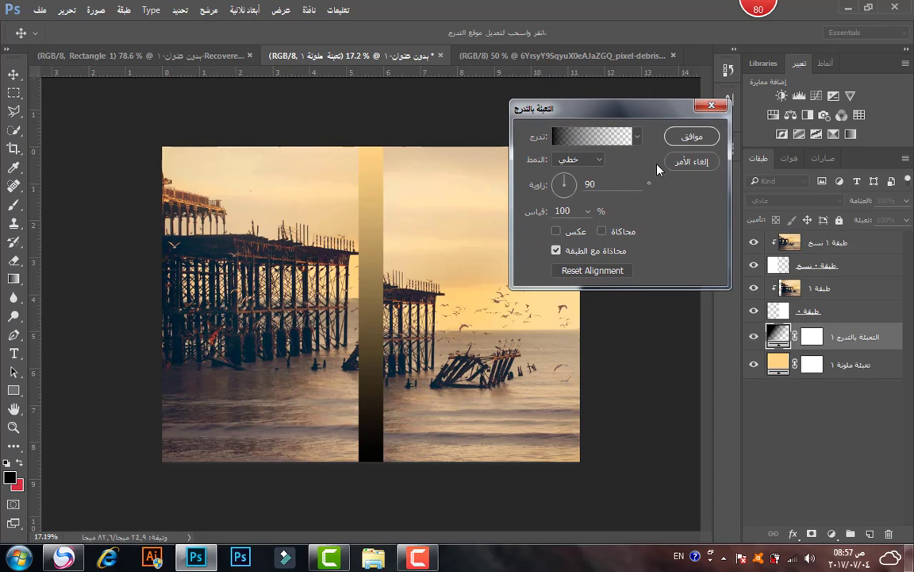
left_click(588, 210)
left_click_drag(592, 232, 590, 231)
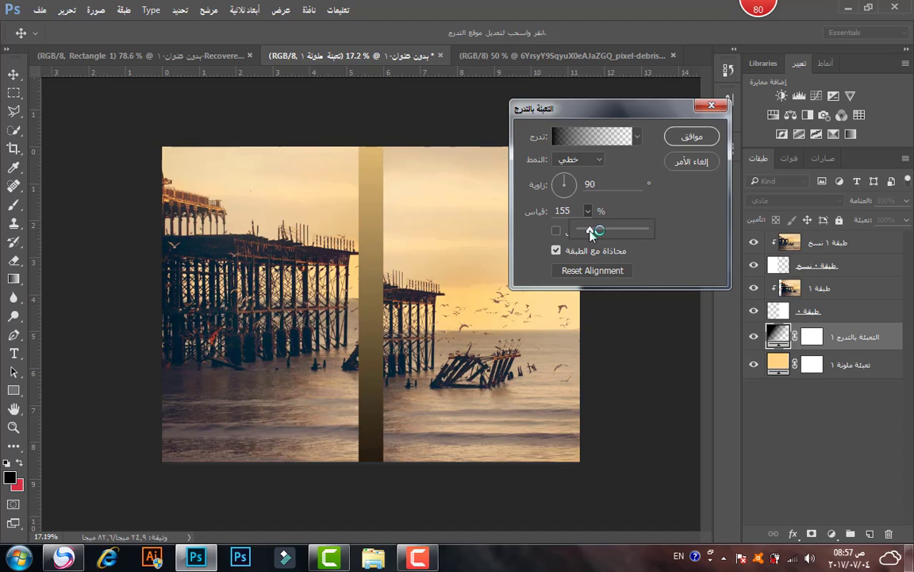
left_click(671, 139)
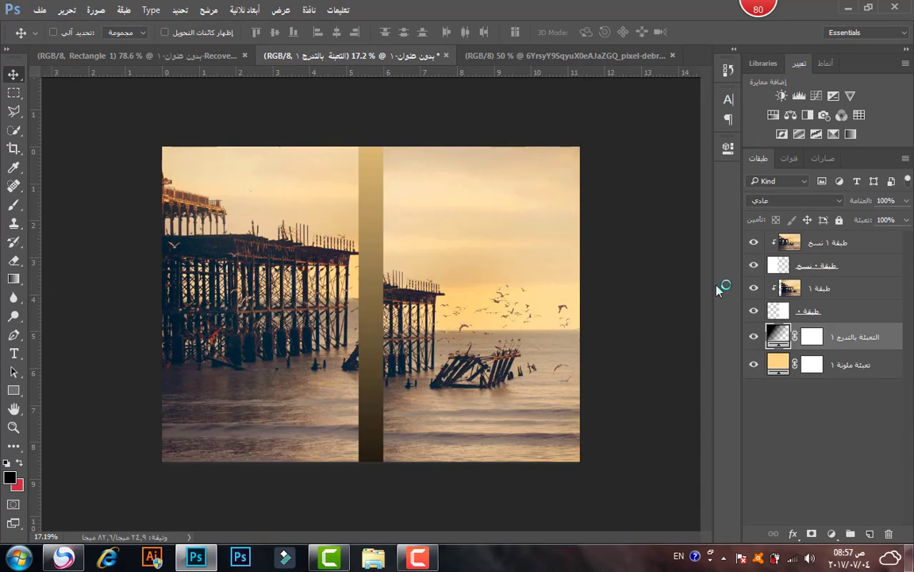
left_click(793, 288)
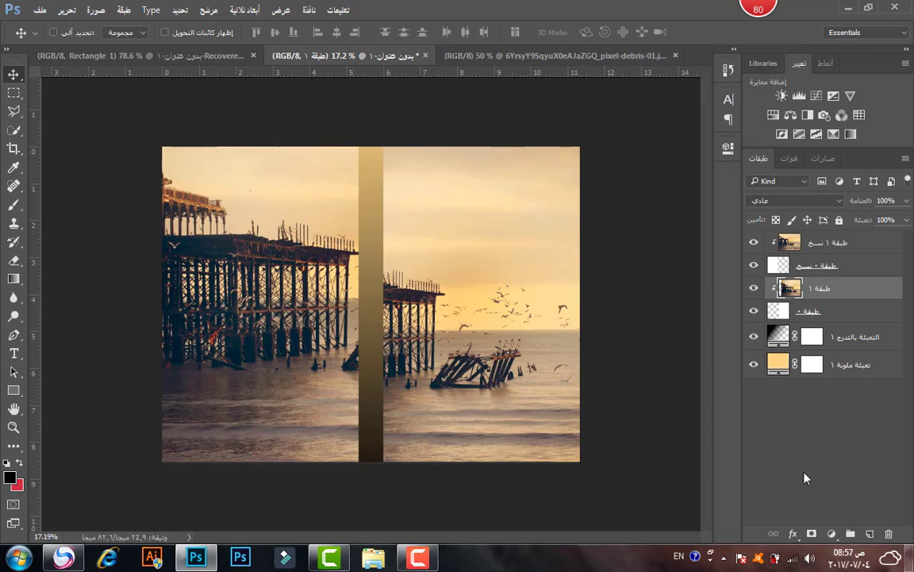
Add a second gradient fill above طبقة ١ and a third, larger-scale gradient at the top.
left_click(832, 531)
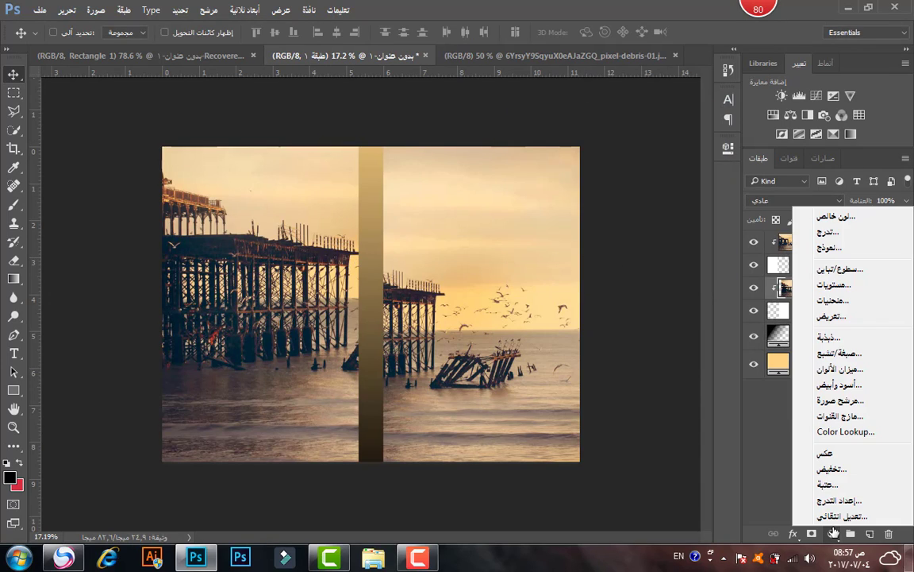
left_click(816, 235)
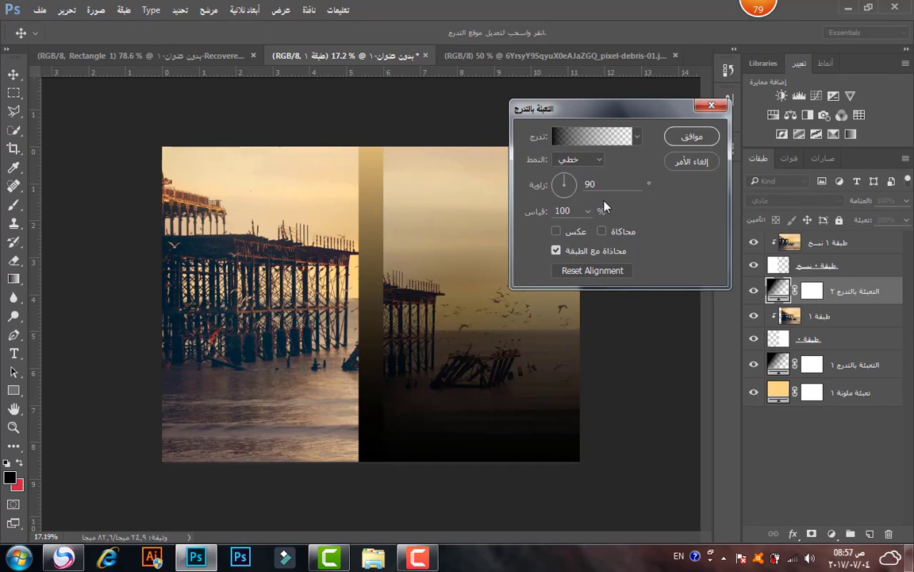
left_click(681, 138)
left_click(809, 242)
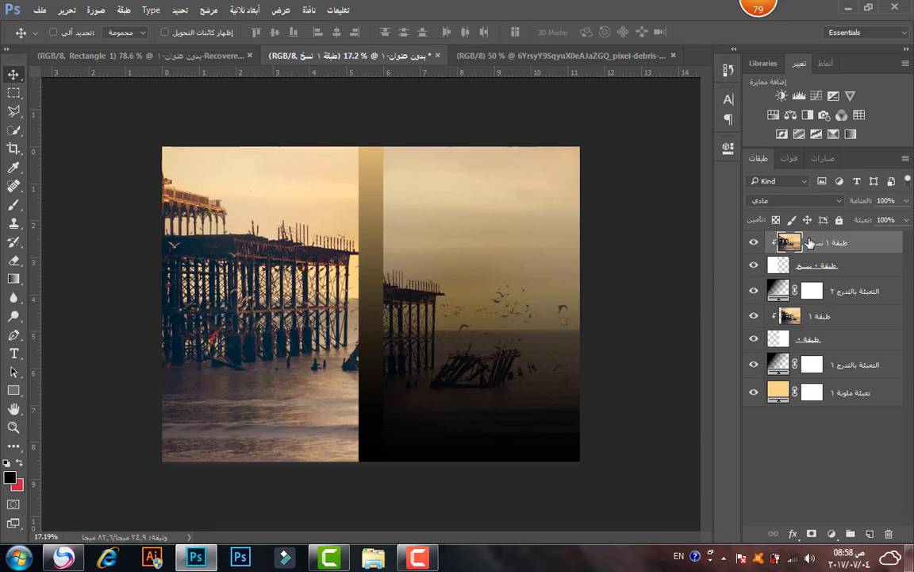
left_click(832, 532)
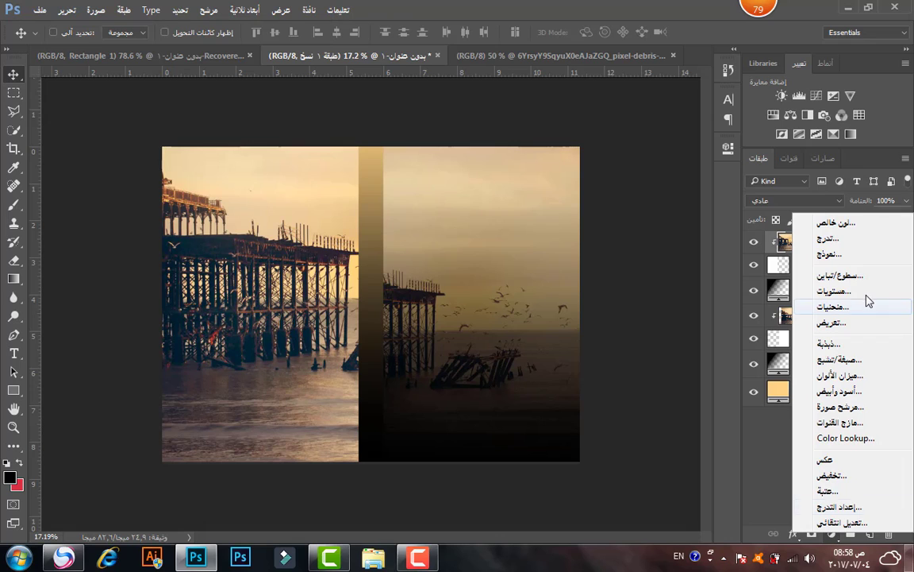
left_click(859, 241)
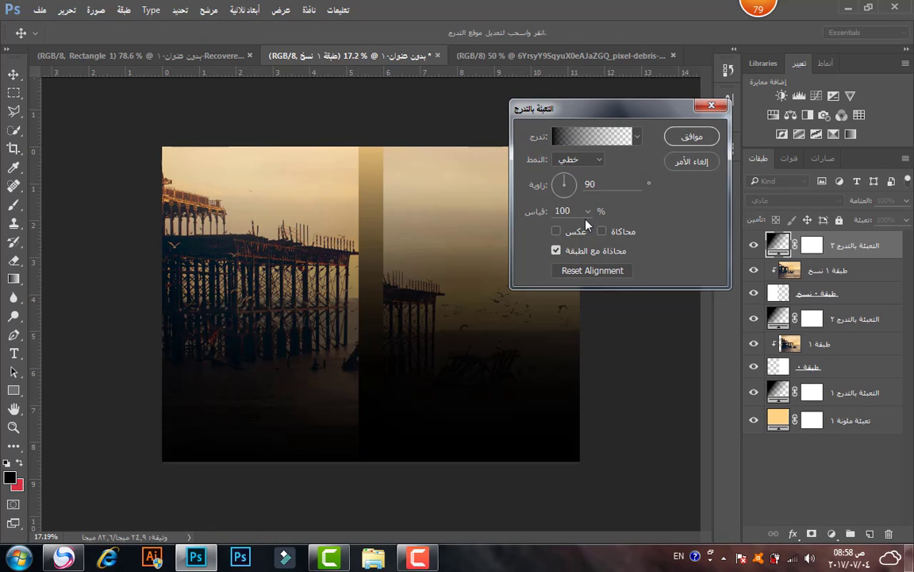
left_click(588, 210)
left_click_drag(588, 229, 590, 229)
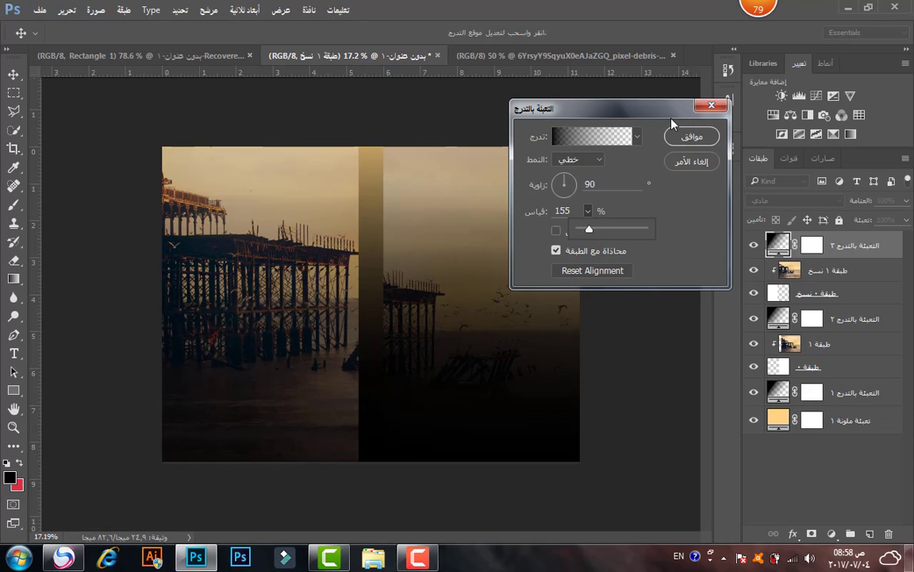
left_click(686, 136)
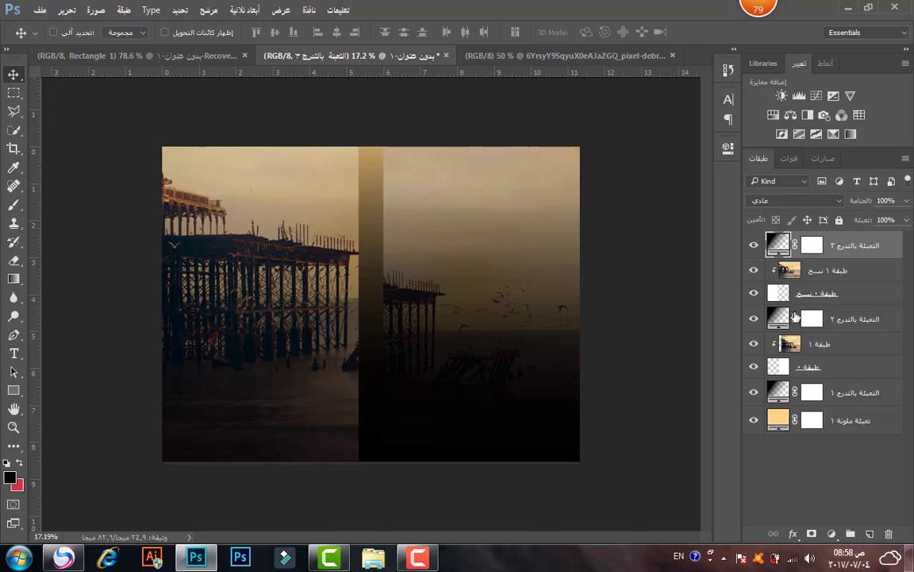
Clip all three gradient fills to the layers beneath them.
left_click(782, 319)
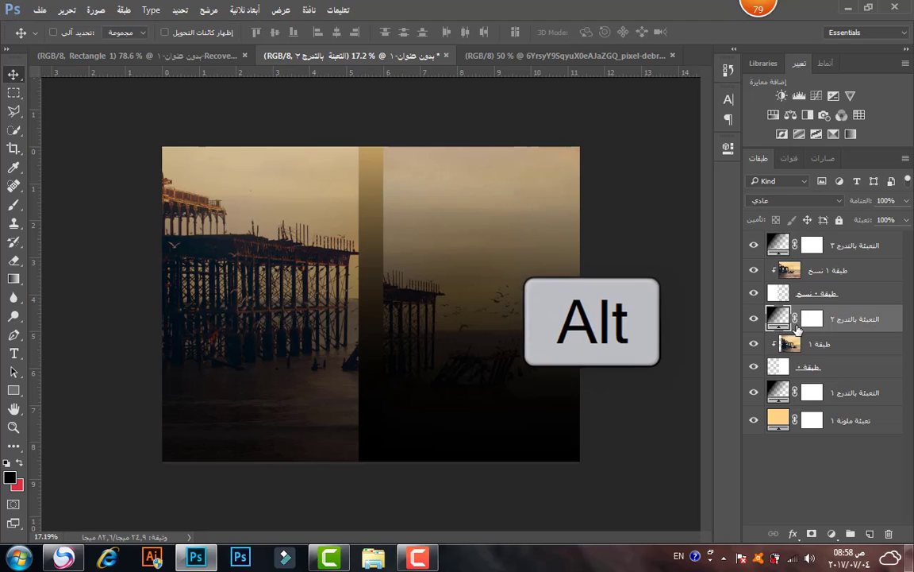
left_click(818, 331, "alt")
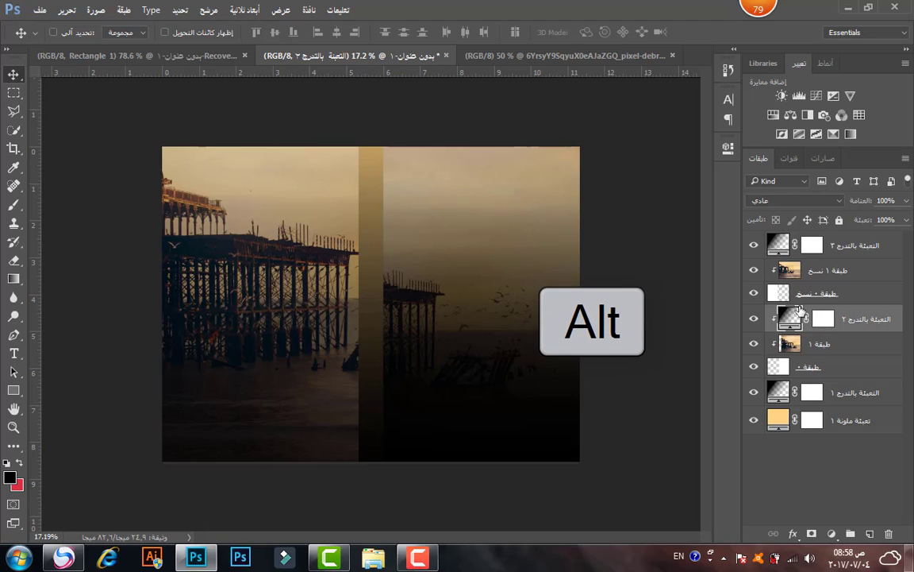
left_click(838, 252, "alt")
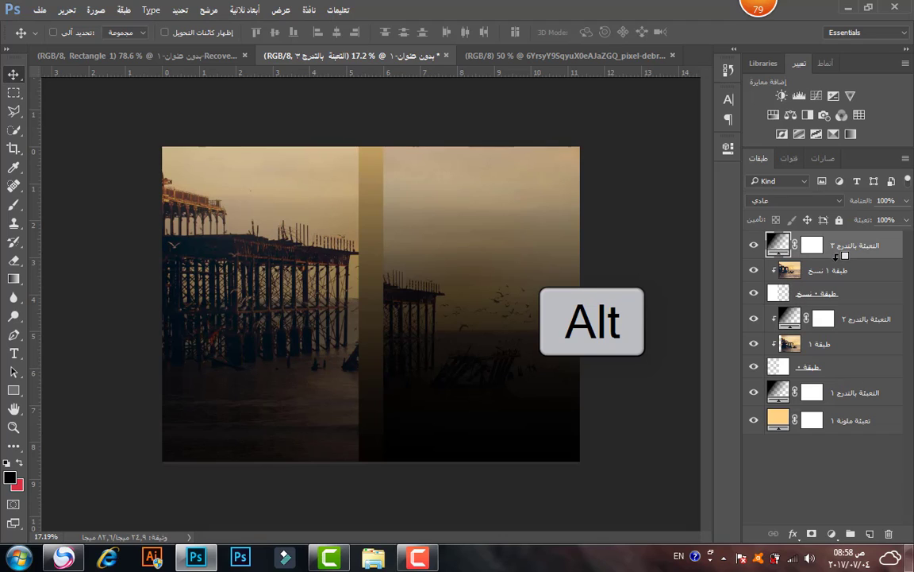
left_click(836, 255, "alt")
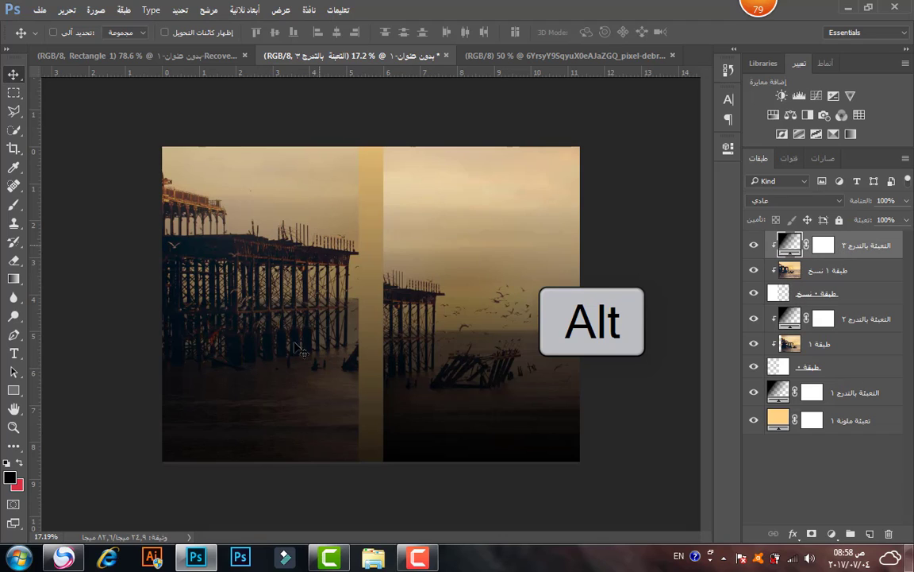
left_click(784, 392, "alt")
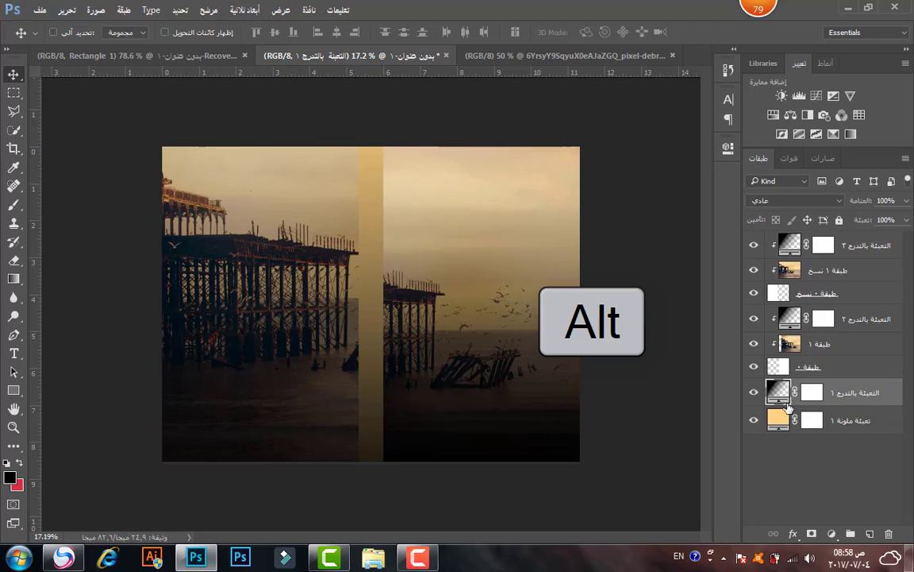
left_click(790, 403, "alt")
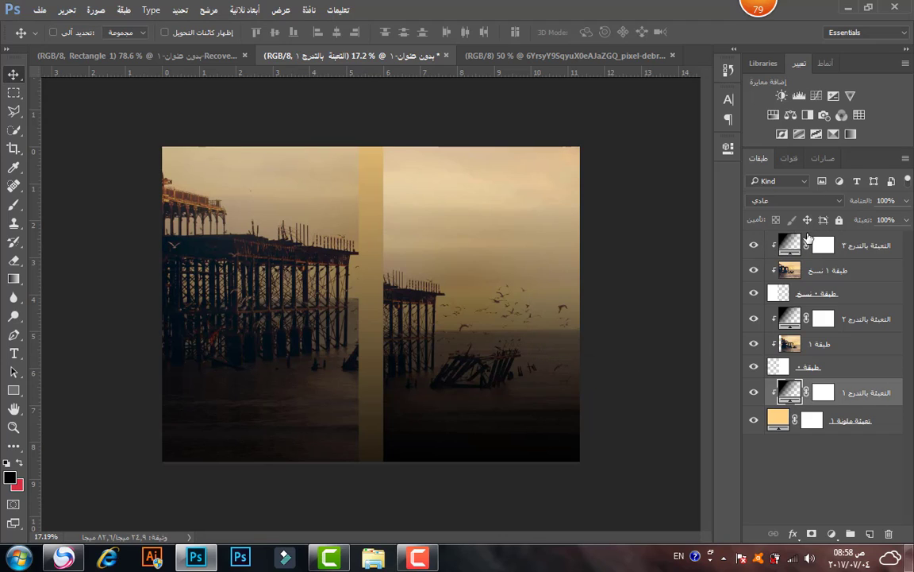
left_click(796, 244)
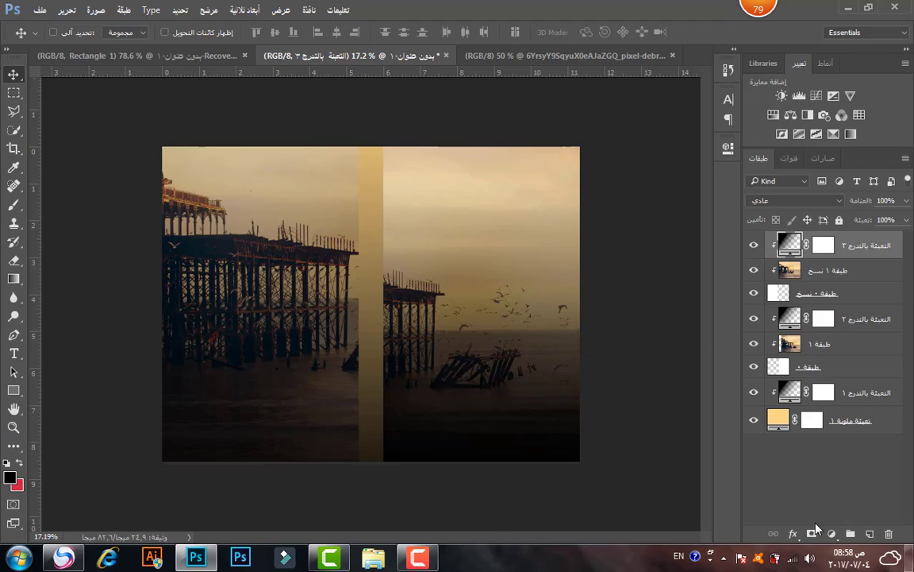
left_click(833, 535)
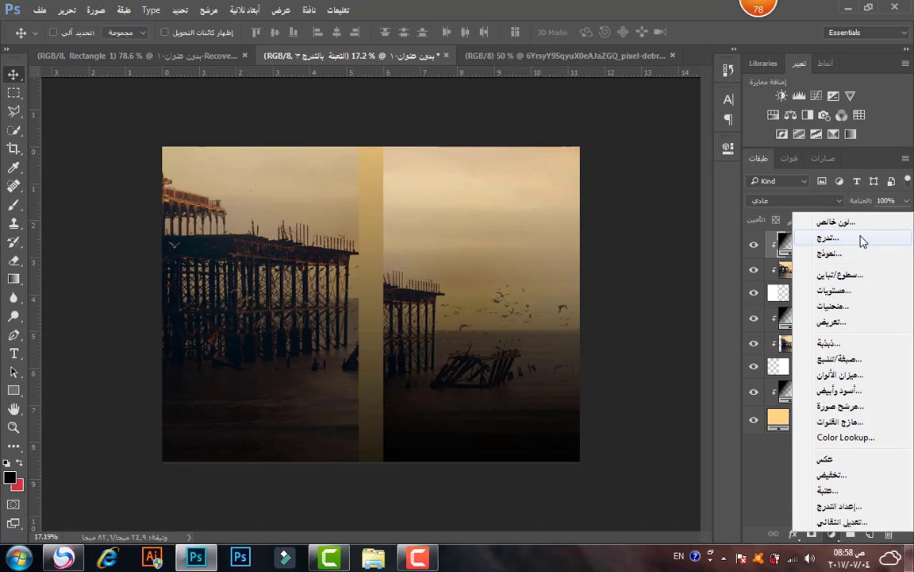
Add a black solid colour fill clipped to the left pier photo at 40% opacity.
left_click(858, 213)
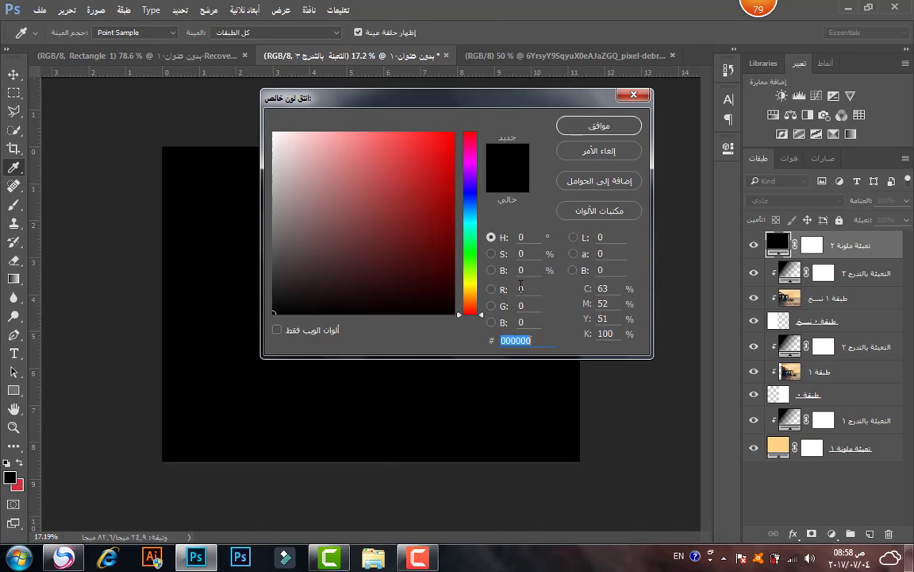
left_click(632, 126)
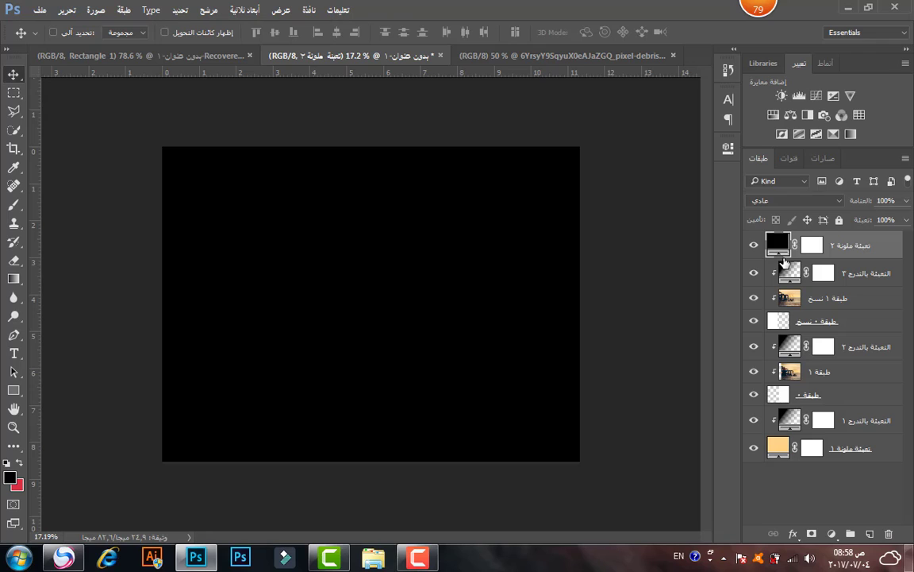
left_click(783, 255, "alt")
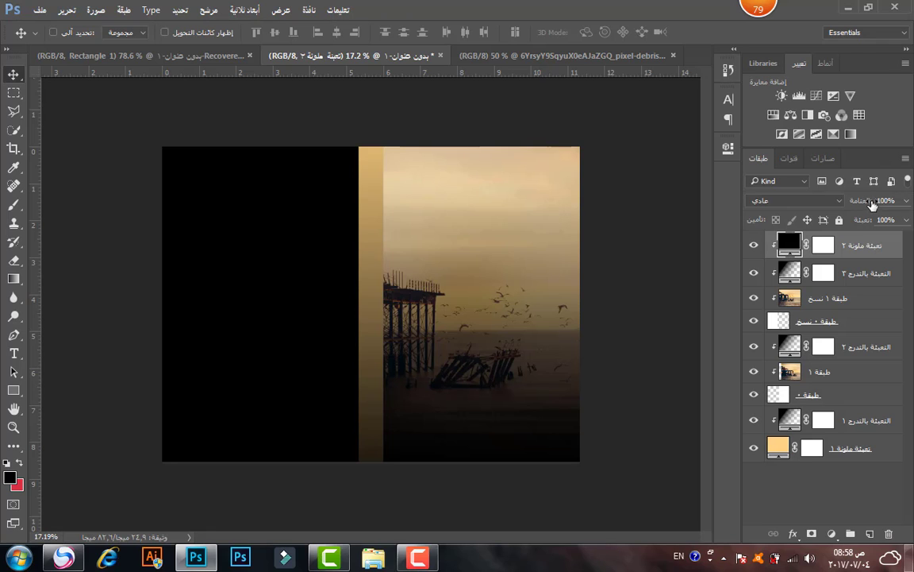
left_click(900, 197)
type("20")
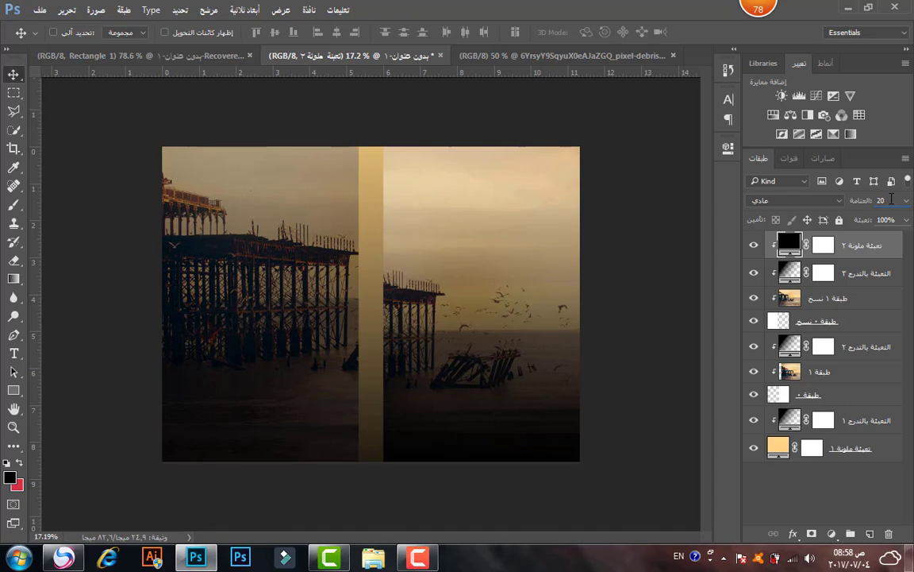
type("0")
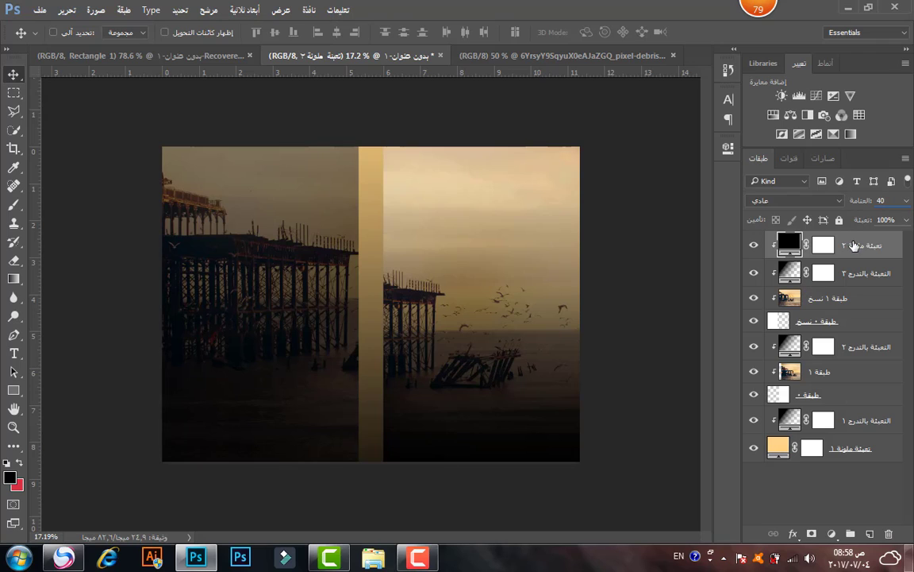
Toggle a layer's visibility to compare, reselect the black fill, and zoom in slightly.
left_click(754, 273)
left_click(755, 273)
left_click(885, 278)
left_click(879, 251)
left_click(13, 427)
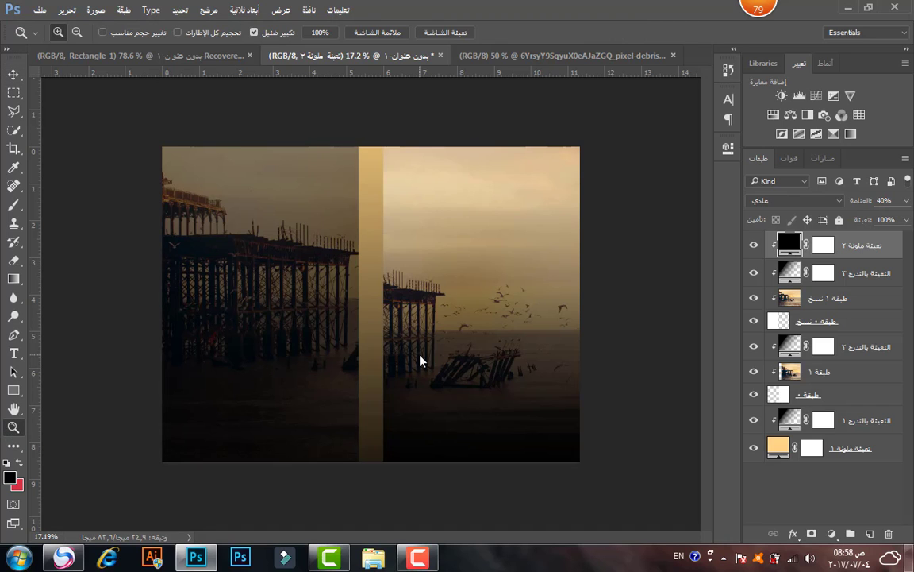
left_click_drag(377, 319, 689, 359)
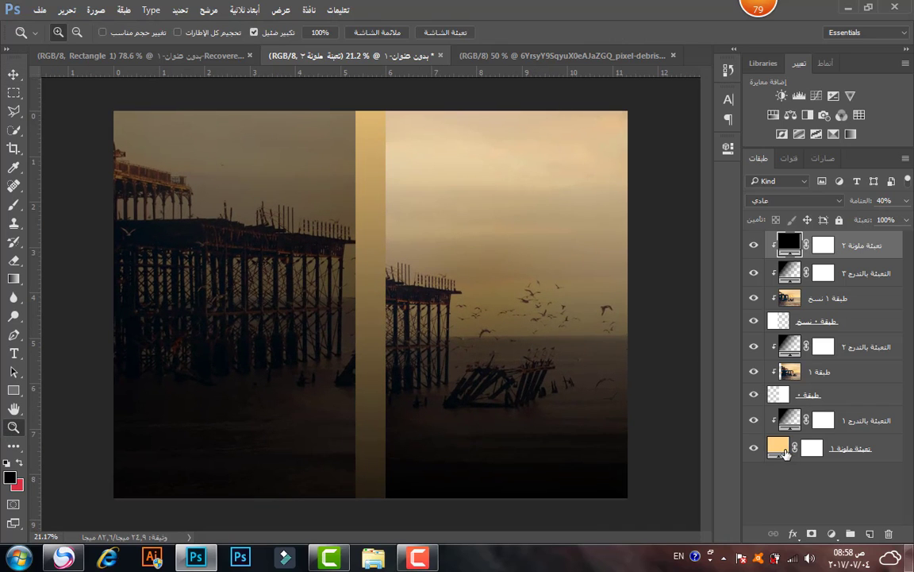
Recolour the bottom spine fill to a muted tan sampled from the pier photo's sky.
double_click(786, 452)
left_click_drag(477, 111, 293, 376)
left_click(469, 327)
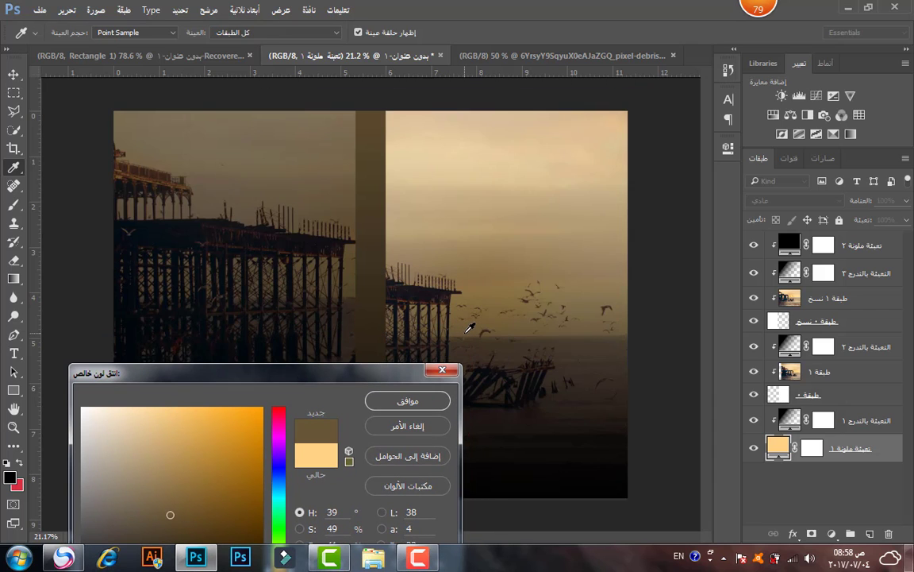
left_click(493, 296)
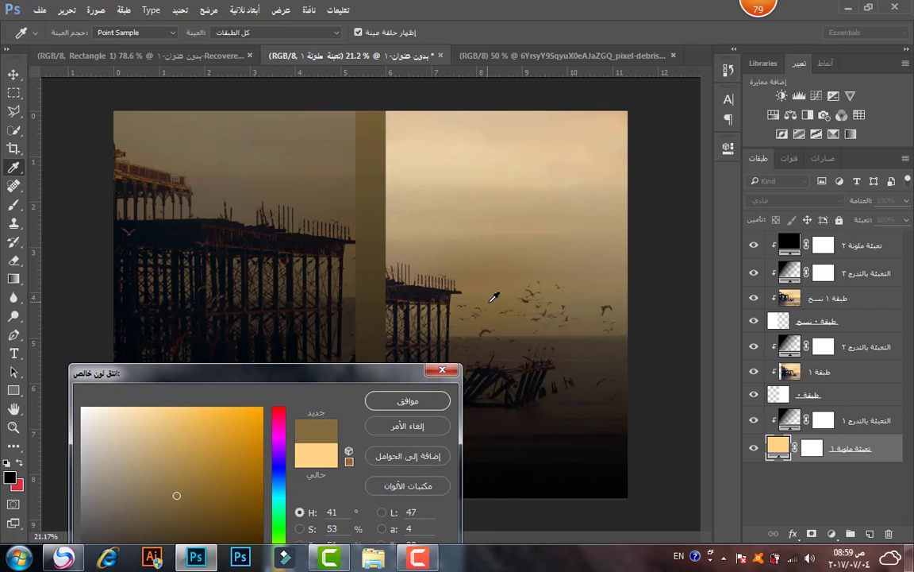
left_click(507, 262)
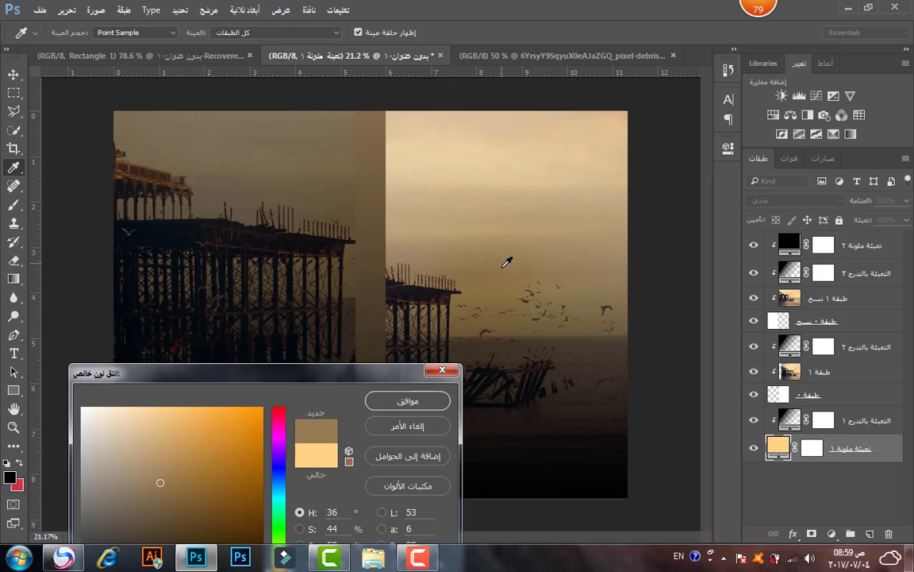
left_click(452, 236)
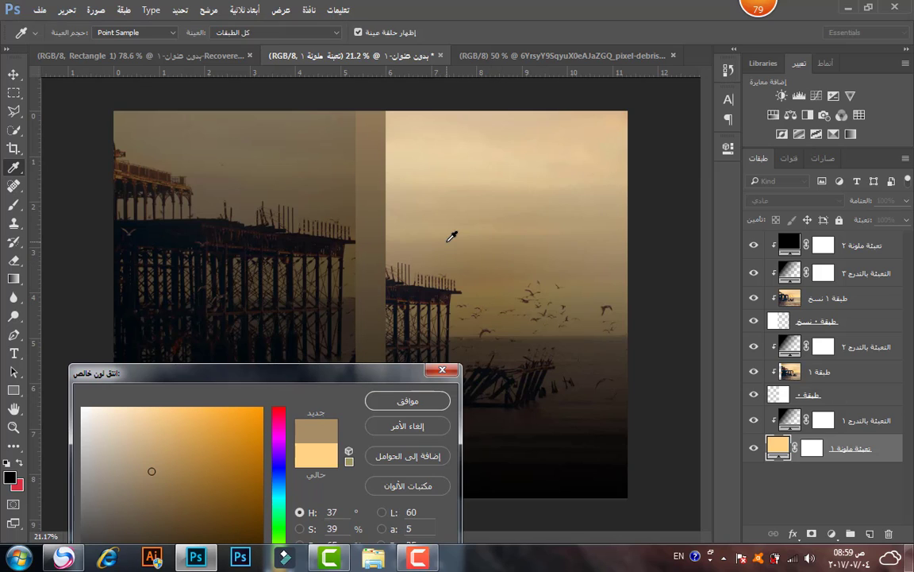
left_click(401, 409)
Zoom out to fit the whole cover on screen.
key("z")
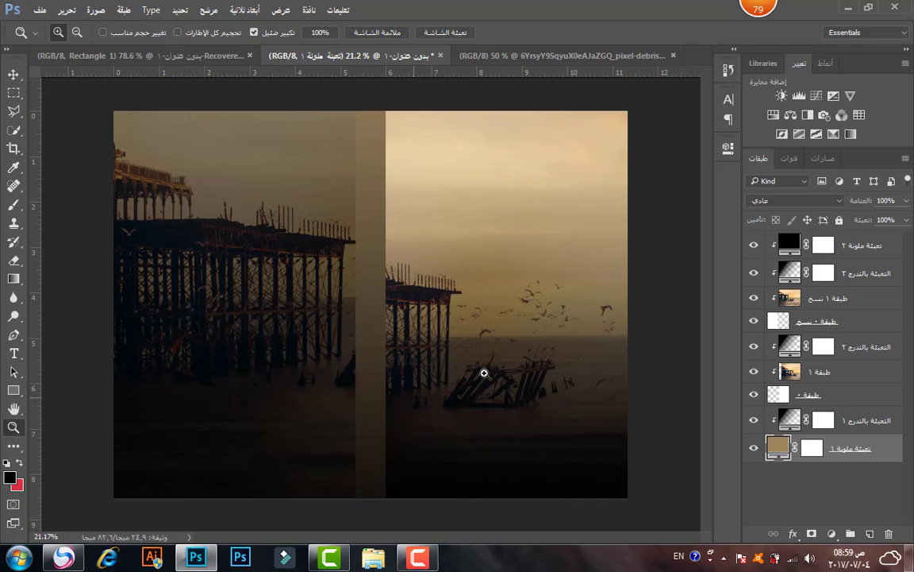
left_click(453, 362, "alt")
right_click(425, 309)
left_click(434, 320)
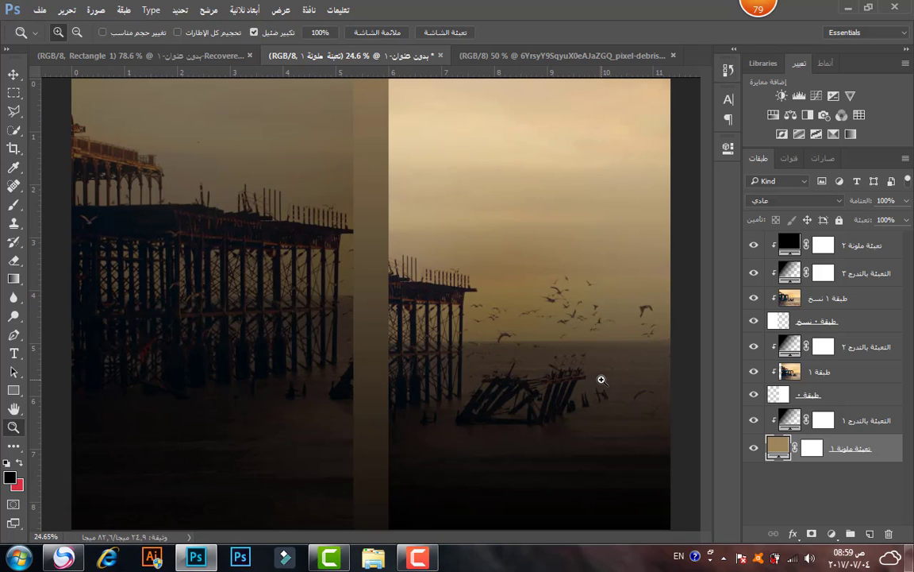
left_click_drag(602, 379, 580, 380)
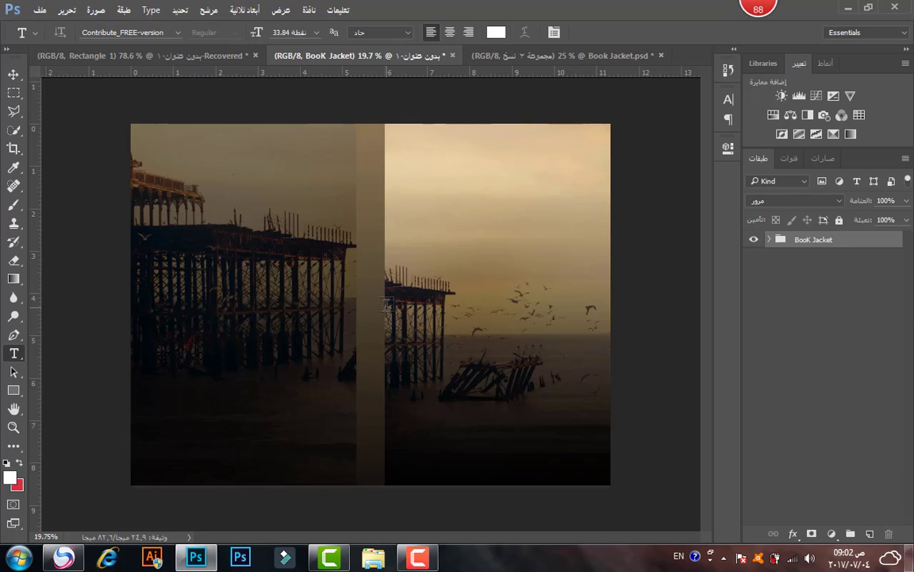
Type the word 'The' on the front cover and move it up and right.
left_click(387, 304)
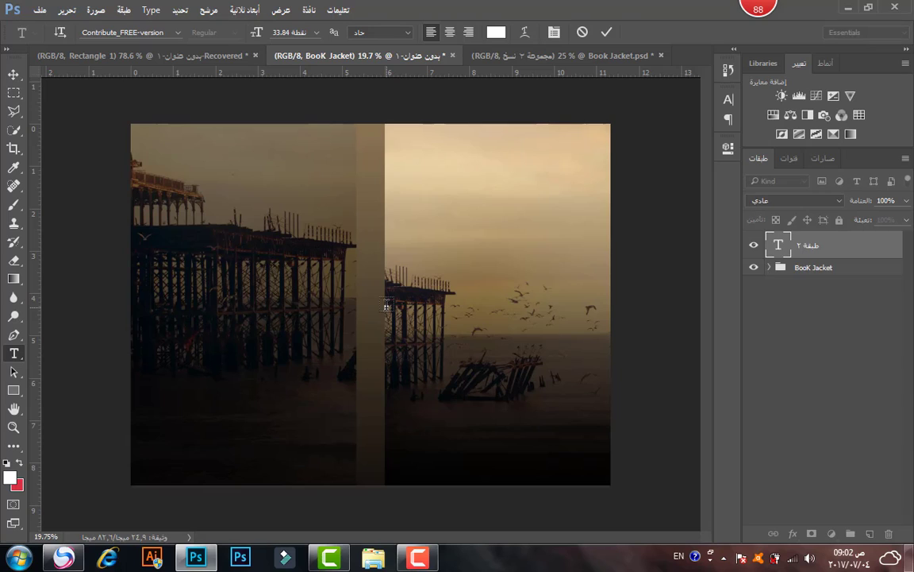
type("TH")
key("BackSpace")
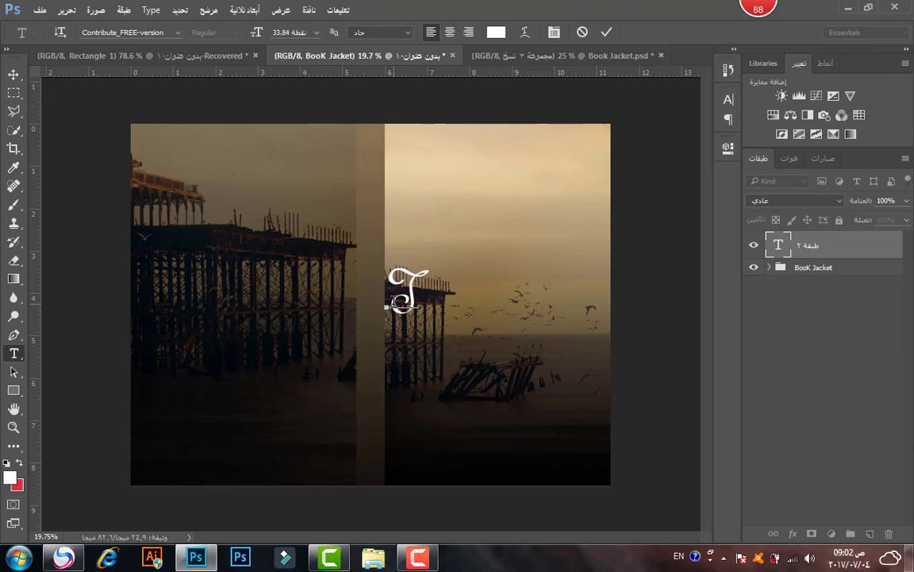
type("he")
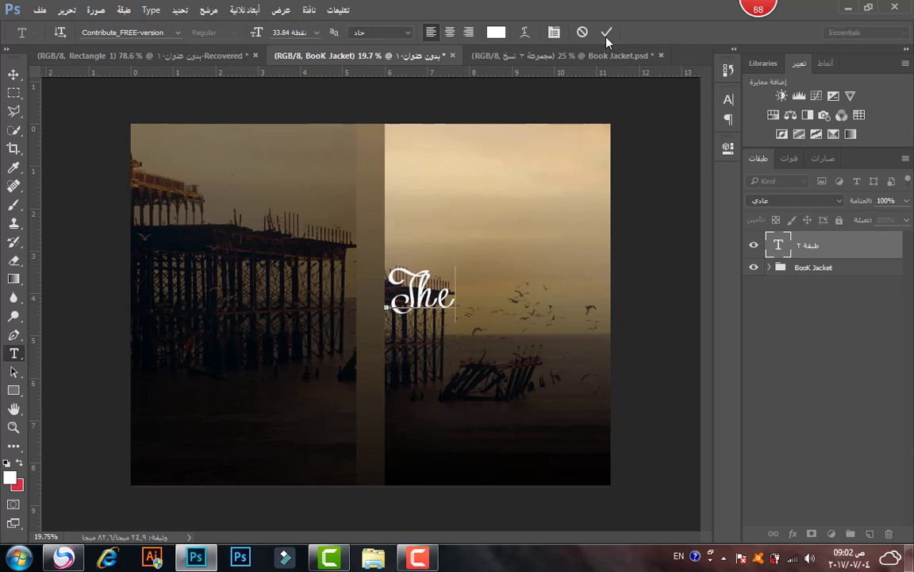
left_click(607, 32)
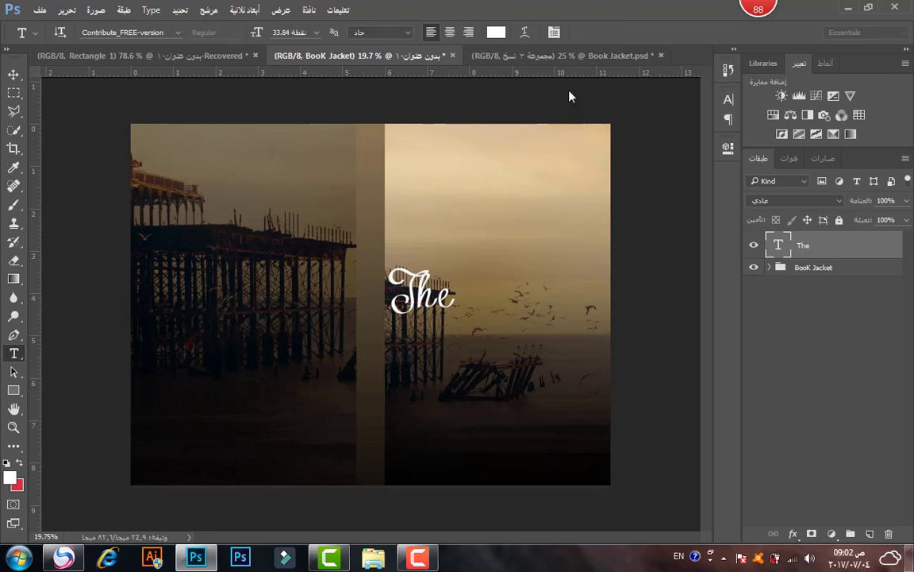
left_click(7, 74)
left_click_drag(423, 274, 466, 206)
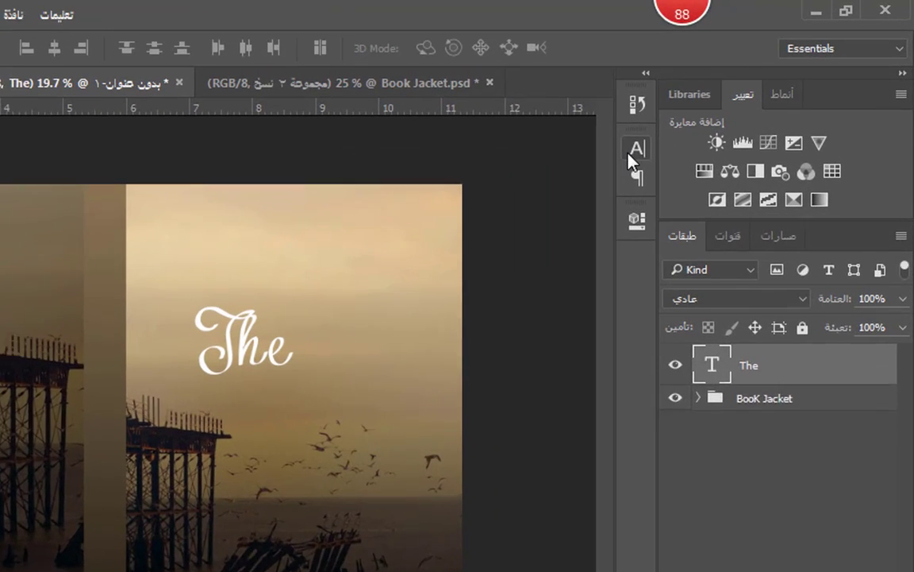
Browse the font list in the Character settings without changing the font.
left_click(727, 101)
left_click(365, 181)
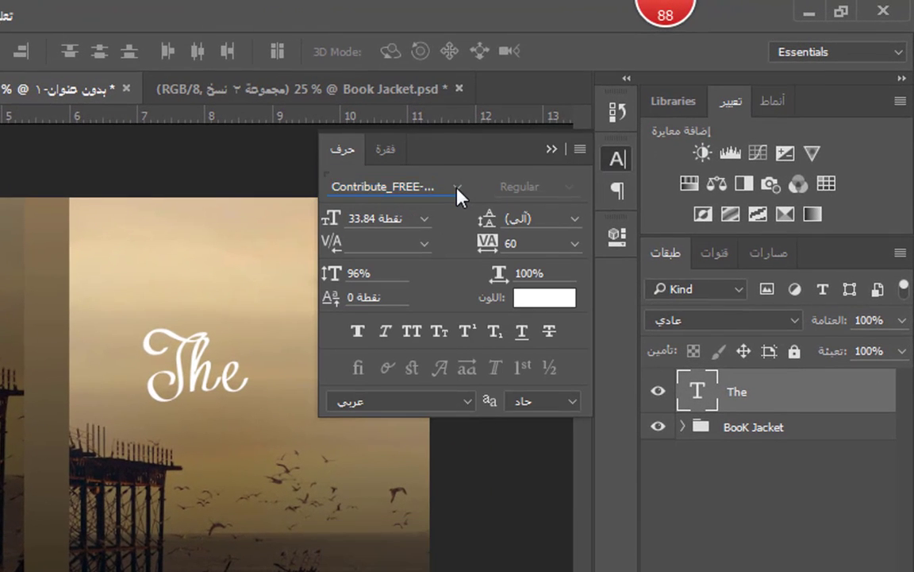
left_click(458, 188)
left_click(477, 147)
left_click(623, 156)
Duplicate the text layer, retype the copy as Sky, and place it beside The.
key("ctrl+j")
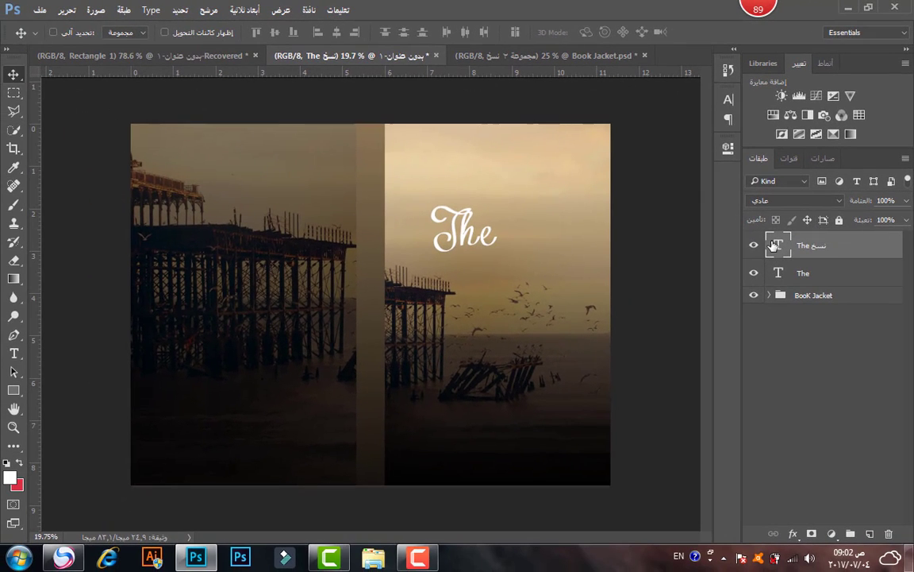
double_click(774, 245)
key("BackSpace")
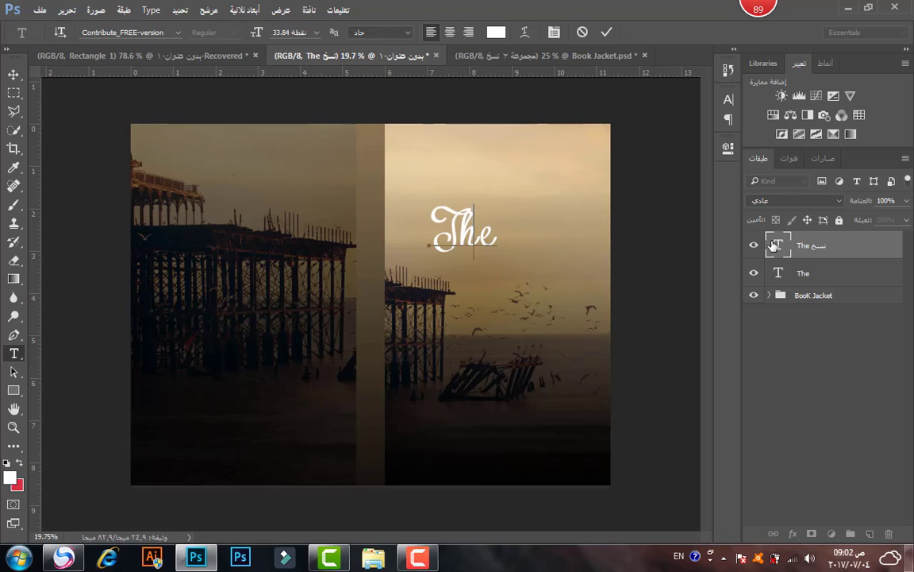
type("The")
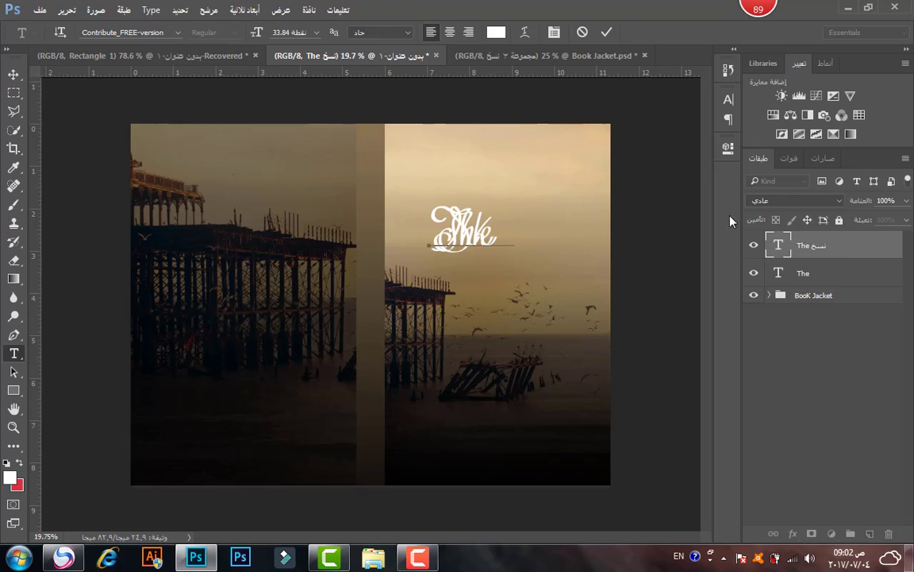
left_click_drag(506, 222, 561, 235)
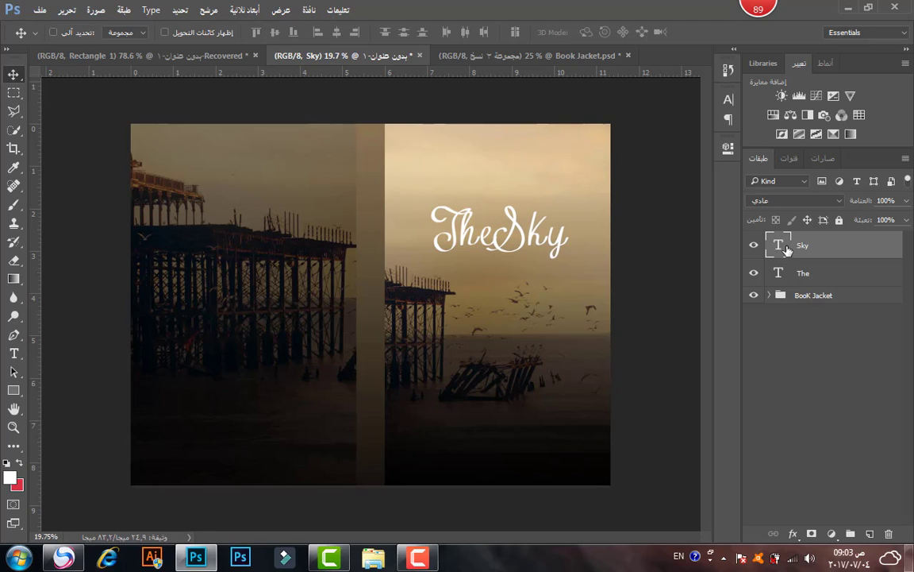
Set Sky's font to Walt Disney Script, nudge it clear of The, and select both layers.
double_click(780, 246)
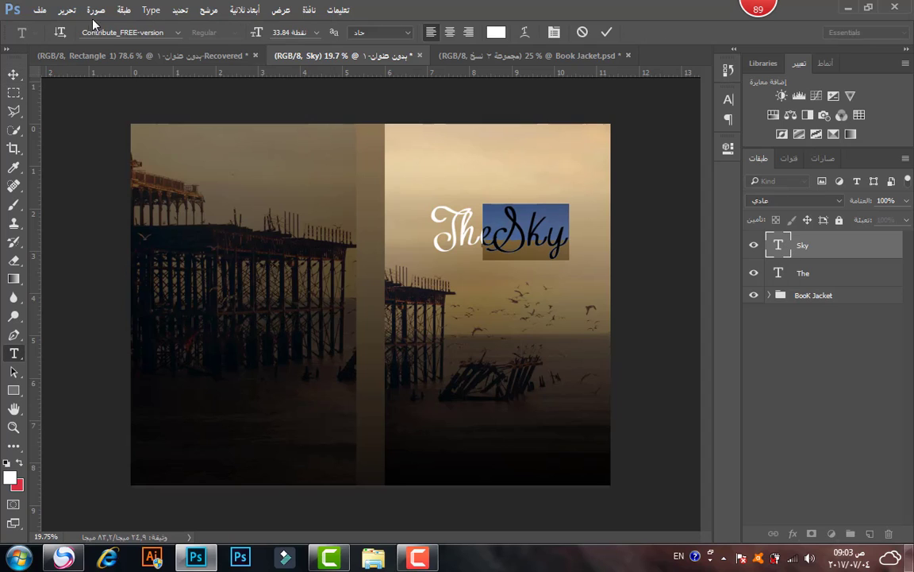
left_click(101, 32)
type("walt")
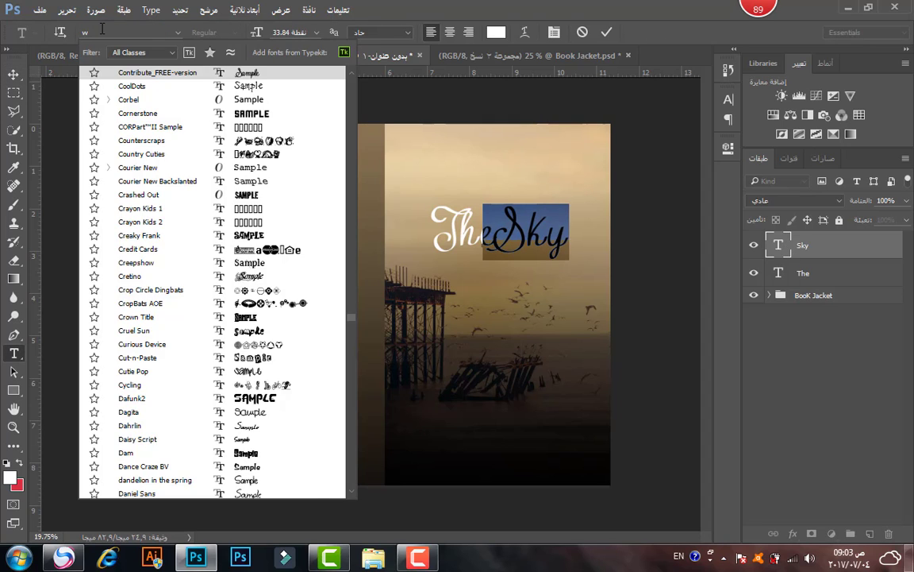
left_click(117, 77)
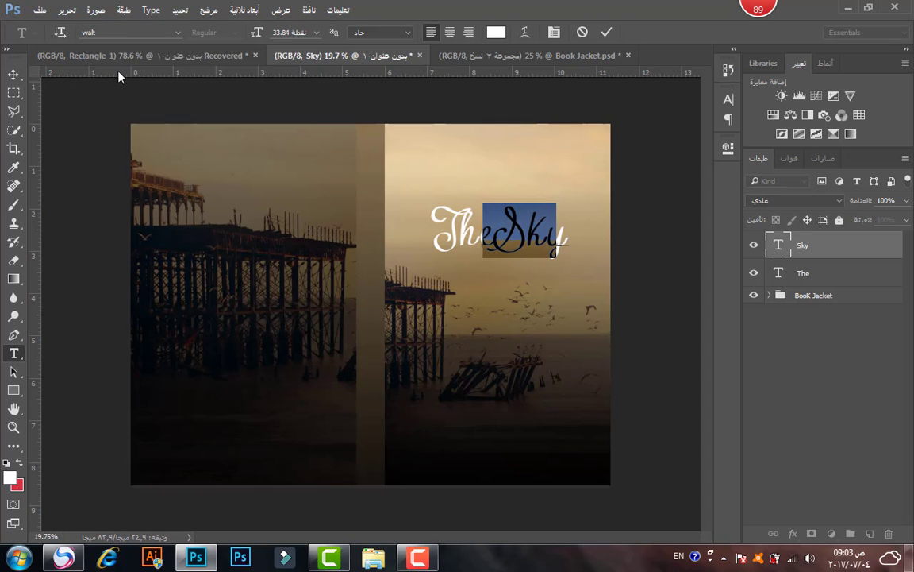
left_click(606, 32)
key("v")
left_click_drag(546, 239, 548, 240)
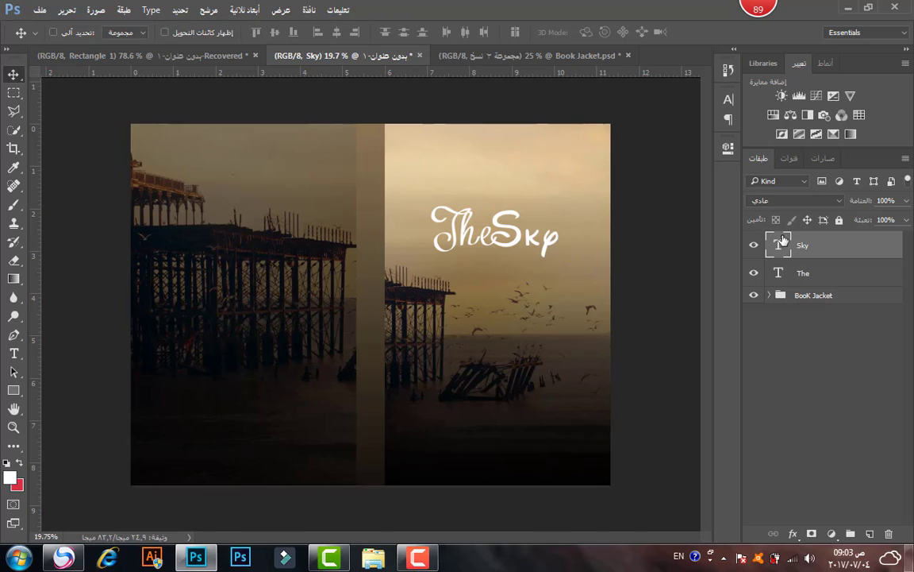
left_click(819, 271, "shift")
Group the The and Sky title layers into a group named 'Name'.
key("ctrl+g")
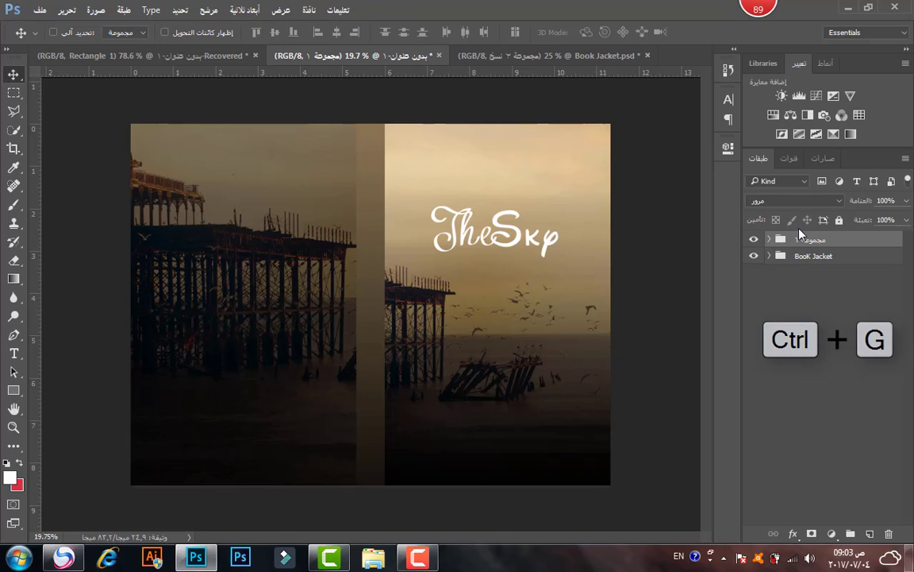
double_click(803, 238)
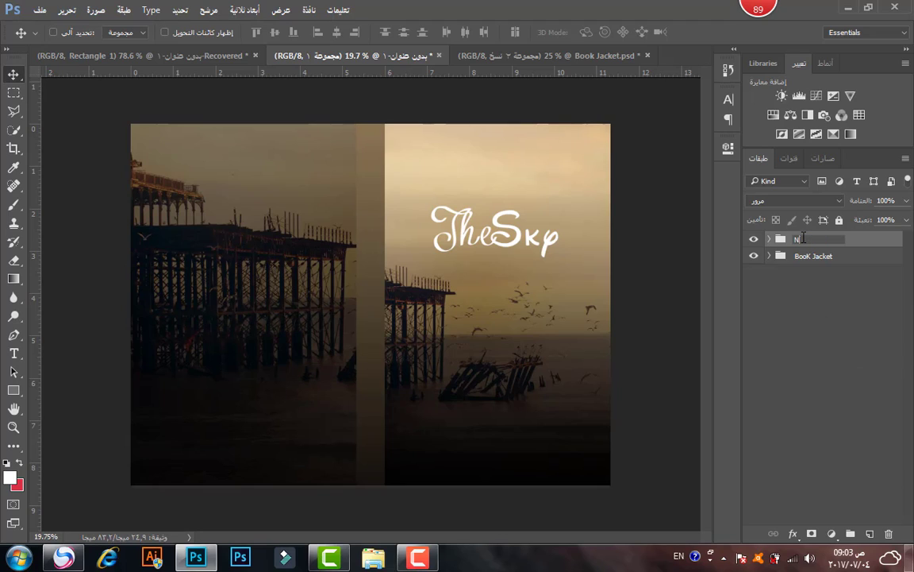
type("Name")
key("Return")
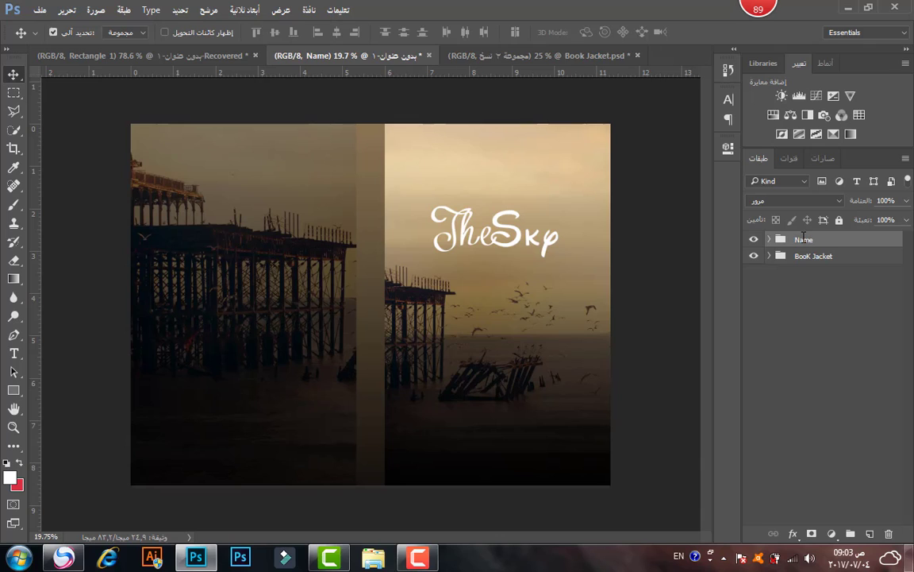
Enlarge the TheSky title to about 120% and shift it slightly left on the sky.
key("ctrl+t")
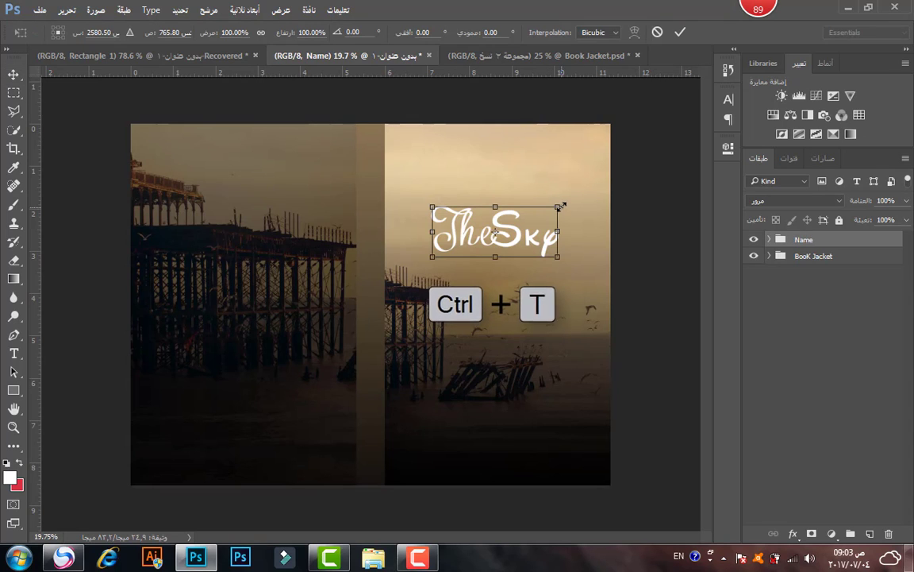
left_click_drag(561, 204, 585, 188)
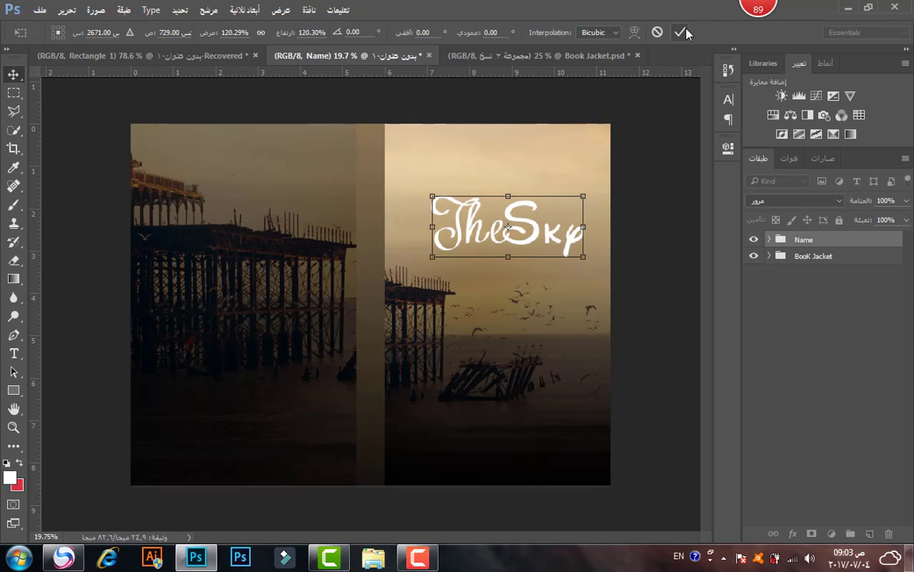
key("Return")
left_click_drag(547, 217, 533, 210)
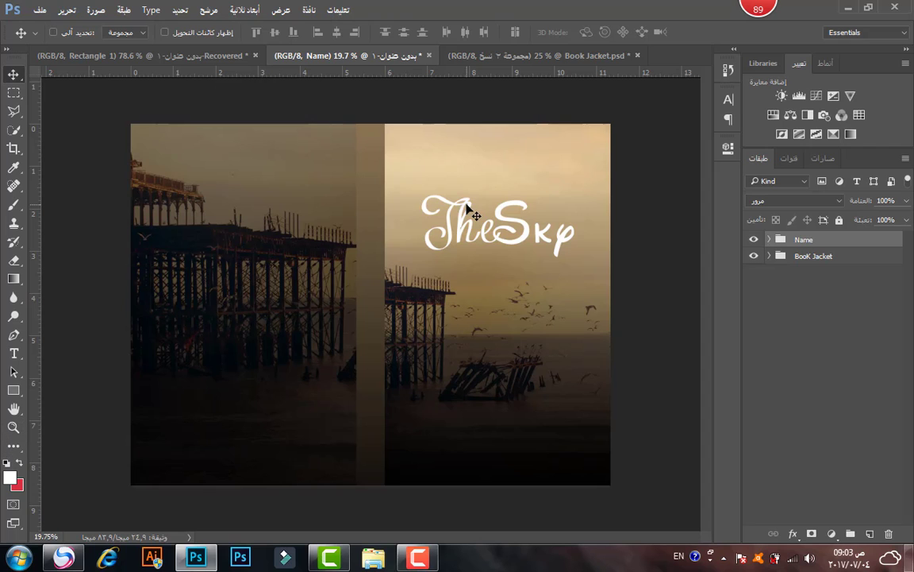
scroll(521, 157, "up", 5)
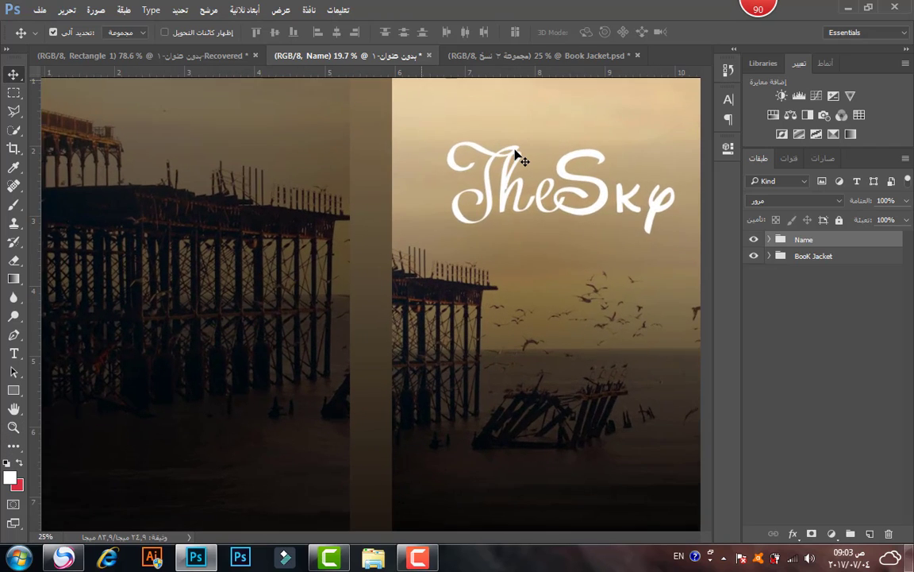
scroll(713, 208, "up", 4)
scroll(713, 192, "down", 1)
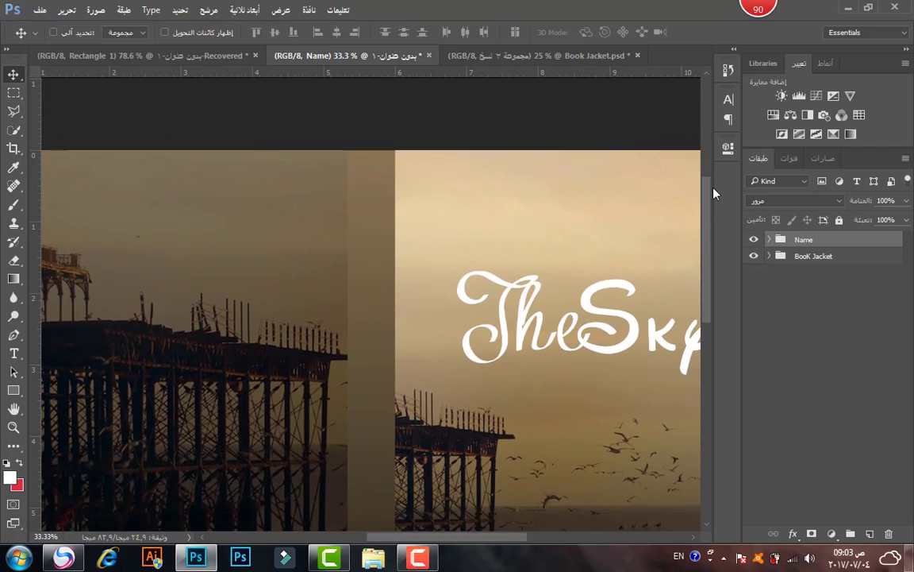
left_click_drag(499, 541, 549, 538)
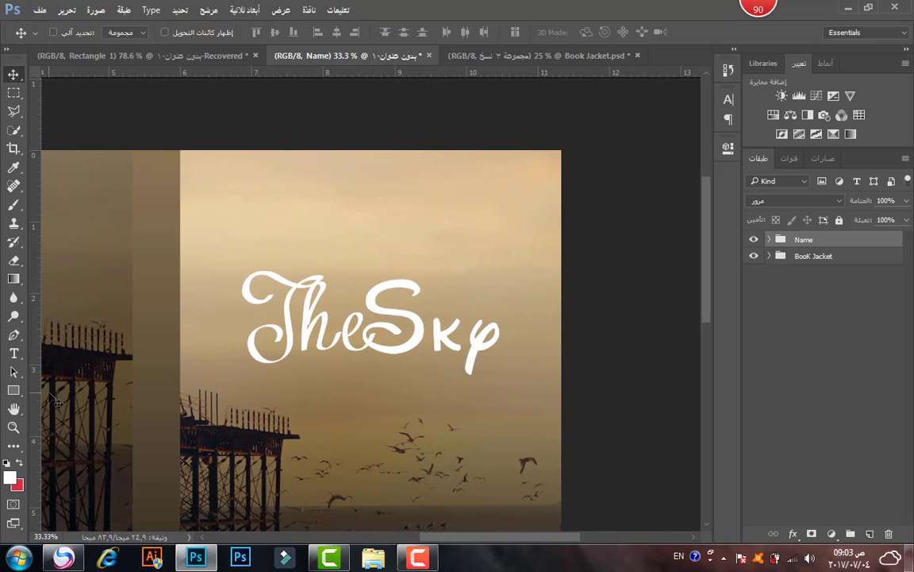
Add a 'This Story About' text line at the front cover top in Arial Bold.
left_click(15, 353)
left_click(285, 201)
type("This Story About")
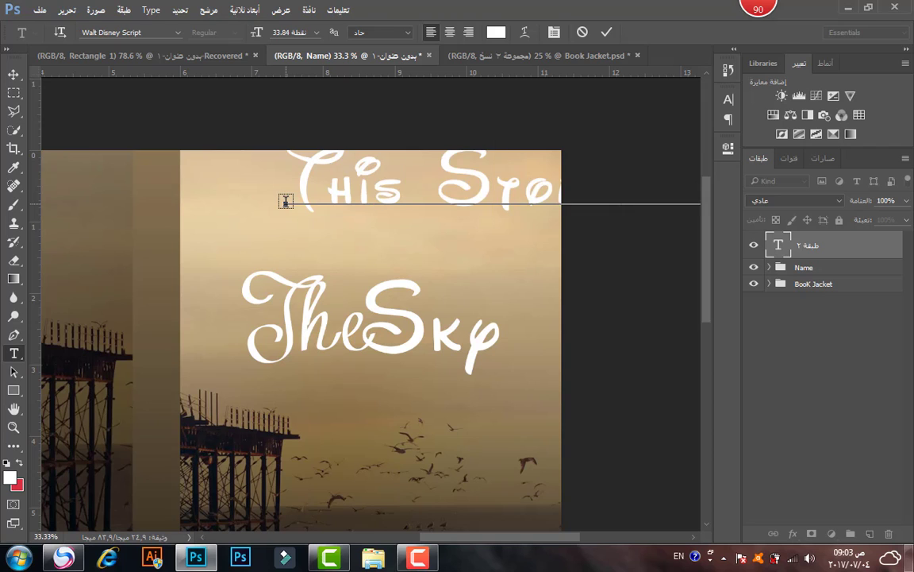
left_click(729, 99)
left_click(628, 96)
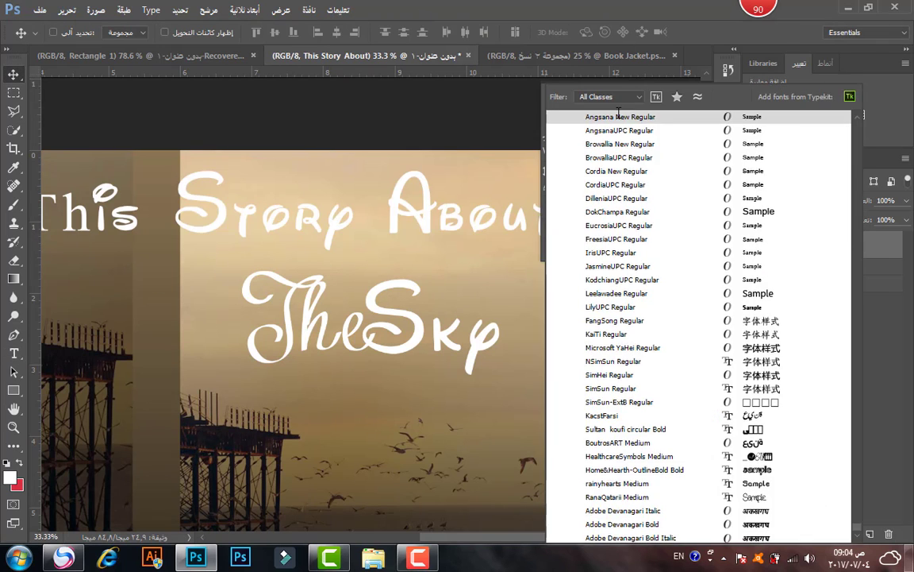
scroll(635, 174, "down", 10)
left_click(601, 162)
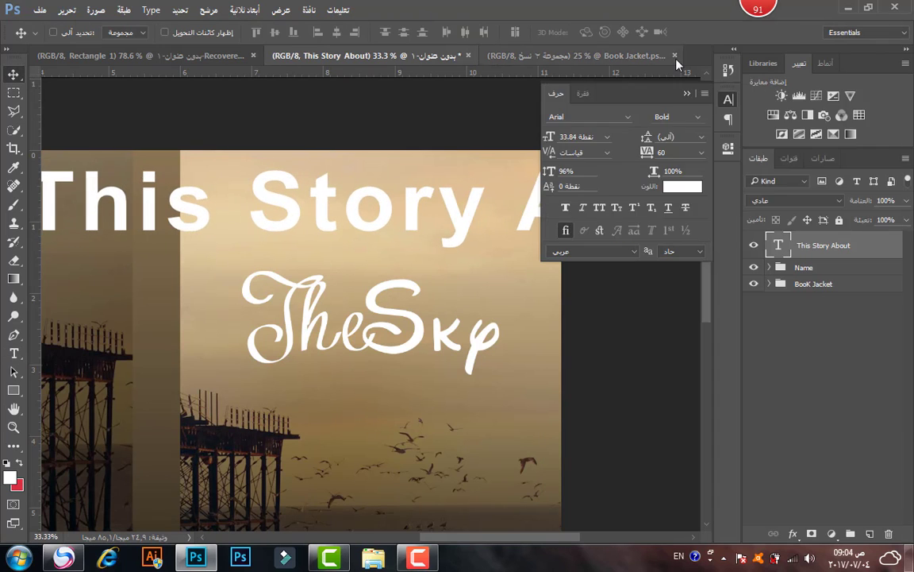
left_click(728, 99)
Reduce the 'This Story About' text size and centre it at the front cover top.
double_click(778, 245)
key("BackSpace")
left_click(605, 31)
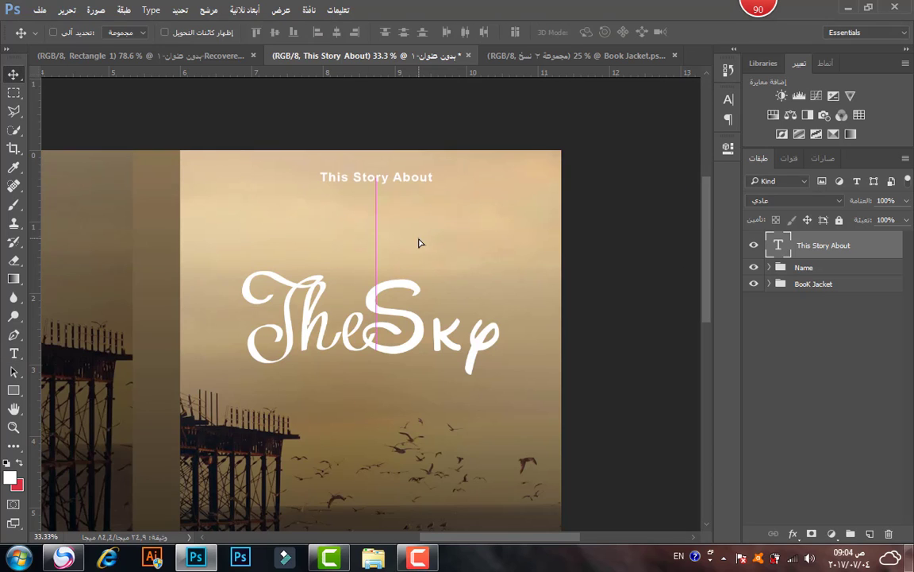
left_click_drag(418, 240, 359, 239)
key("z")
key("ctrl+0")
Duplicate the line as a two-line 'By' author credit with the author's name, placed near the front cover bottom.
key("ctrl+j")
double_click(778, 245)
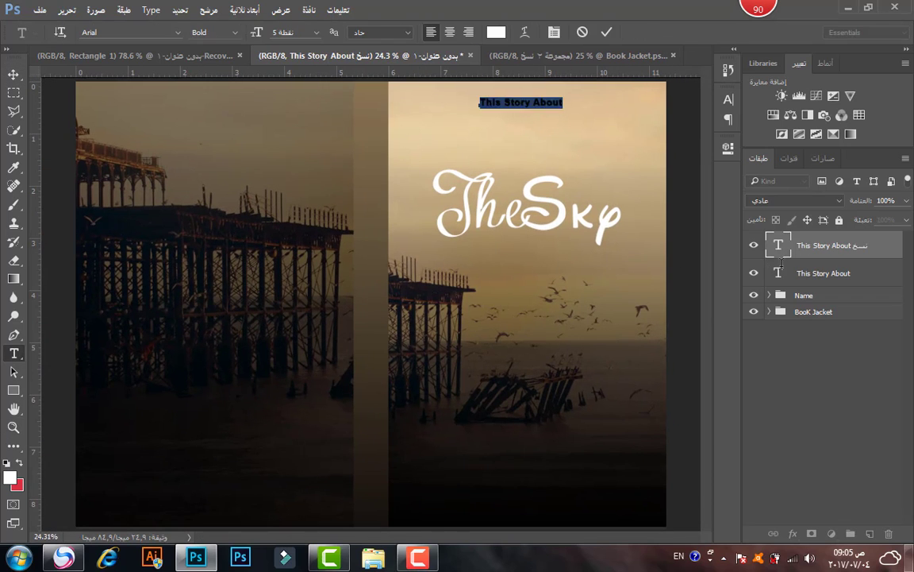
type("By")
key("Return")
key("ctrl+Return")
key("v")
left_click_drag(492, 102, 554, 444)
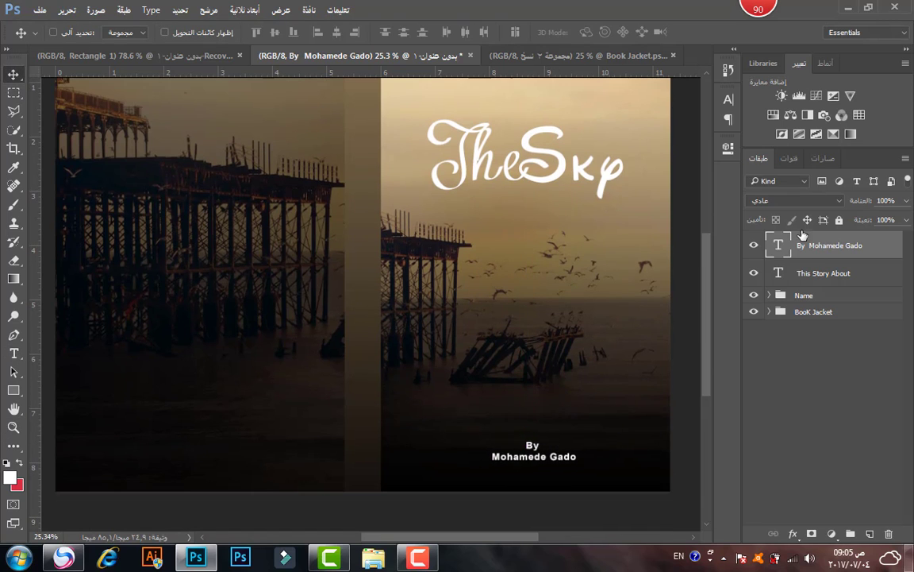
double_click(778, 246)
left_click(19, 463)
Set the front author credit to Impact and fit the whole cover in the window.
left_click(177, 32)
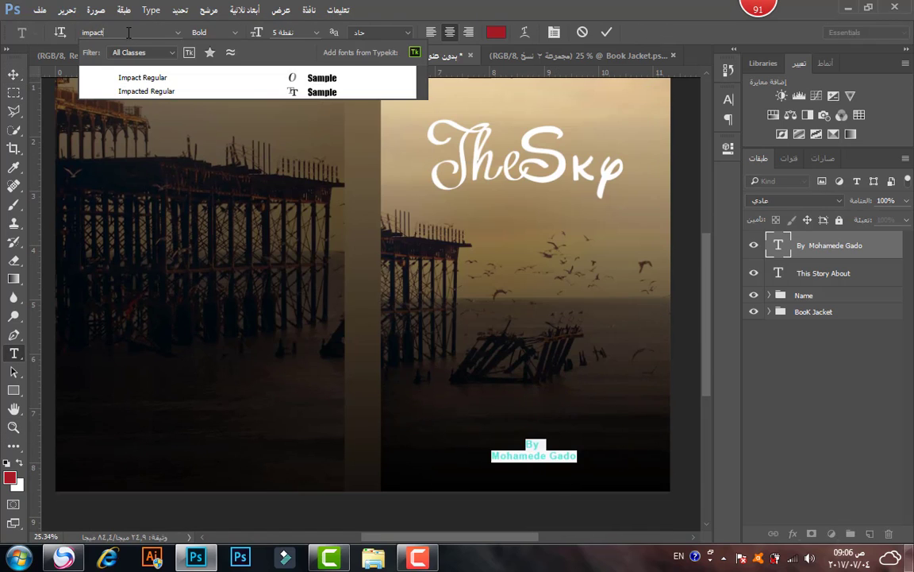
left_click(606, 32)
left_click(607, 32)
key("z")
right_click(444, 297)
left_click(476, 300)
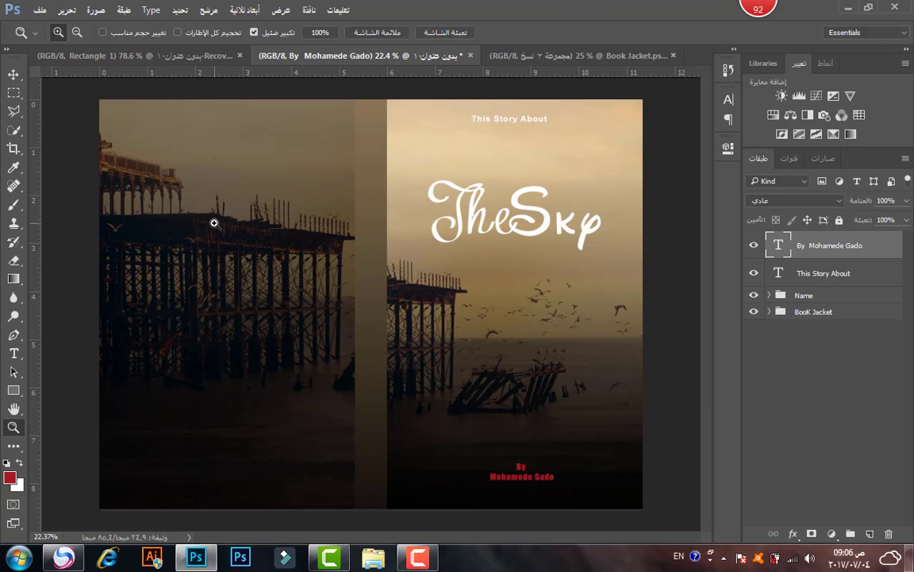
Duplicate the TheSky title group and place the copy at the back cover's upper left.
key("ctrl+j")
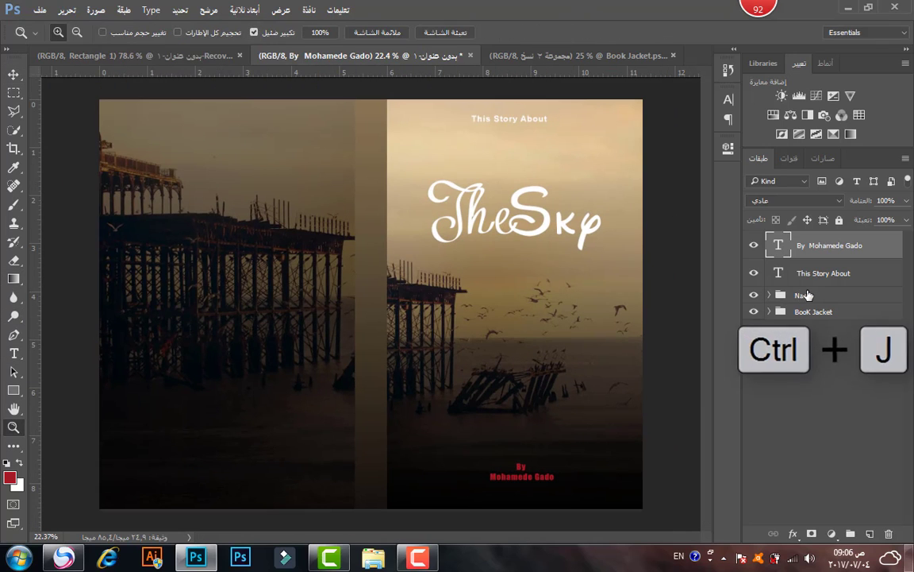
left_click(802, 295)
left_click(822, 273)
left_click(820, 298)
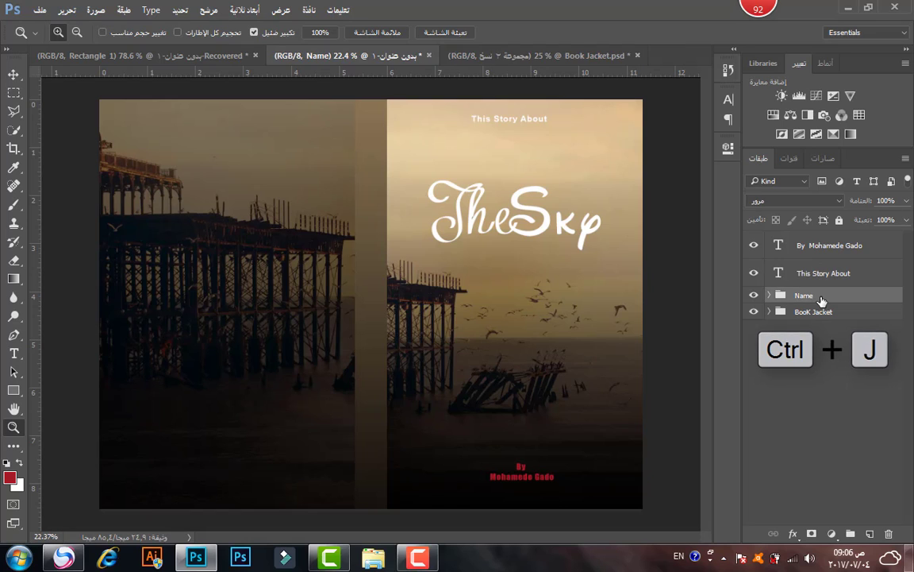
key("ctrl+j")
key("v")
left_click_drag(658, 297, 377, 255)
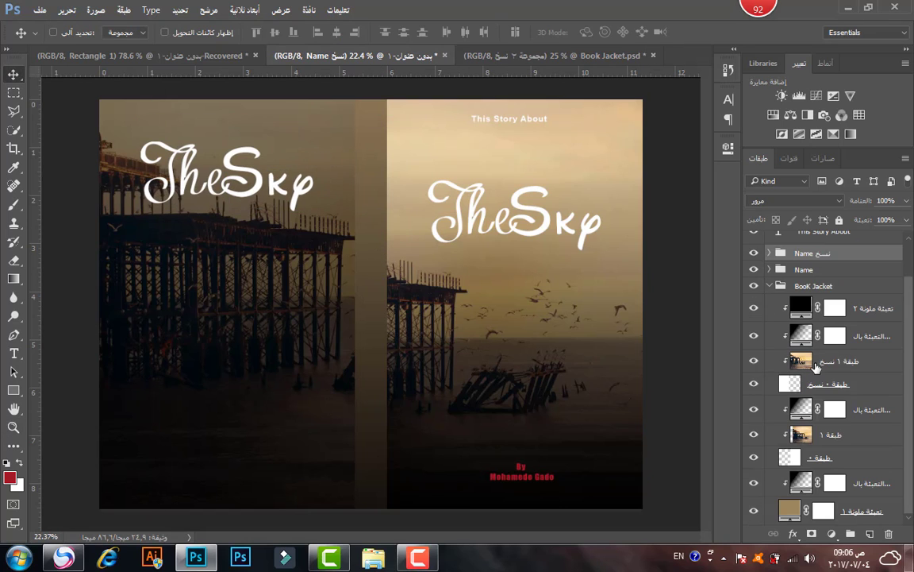
Type 'THE SKY', rotate it 90° clockwise, and place it on the spine.
key("t")
left_click(240, 267)
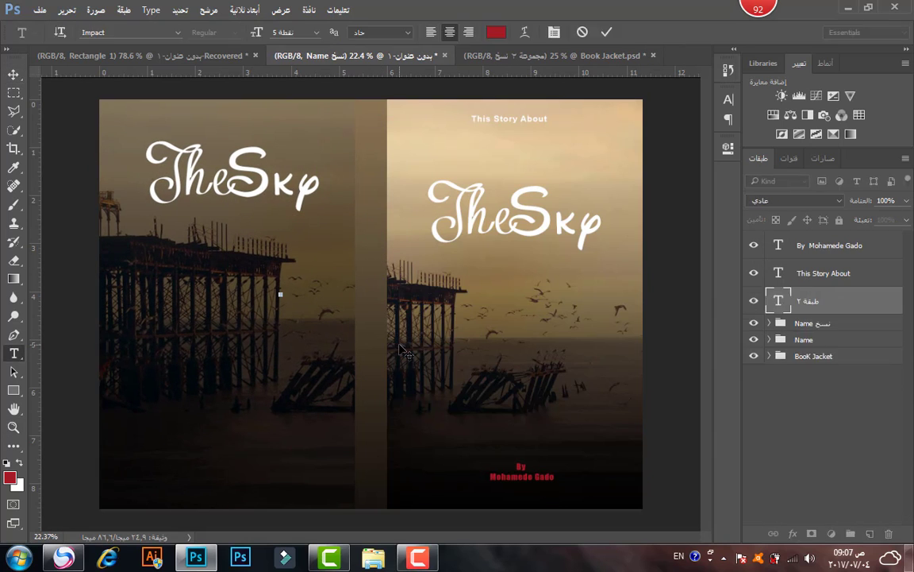
type("THE SKY")
key("ctrl+t")
right_click(320, 306)
left_click(381, 479)
left_click_drag(280, 302, 373, 171)
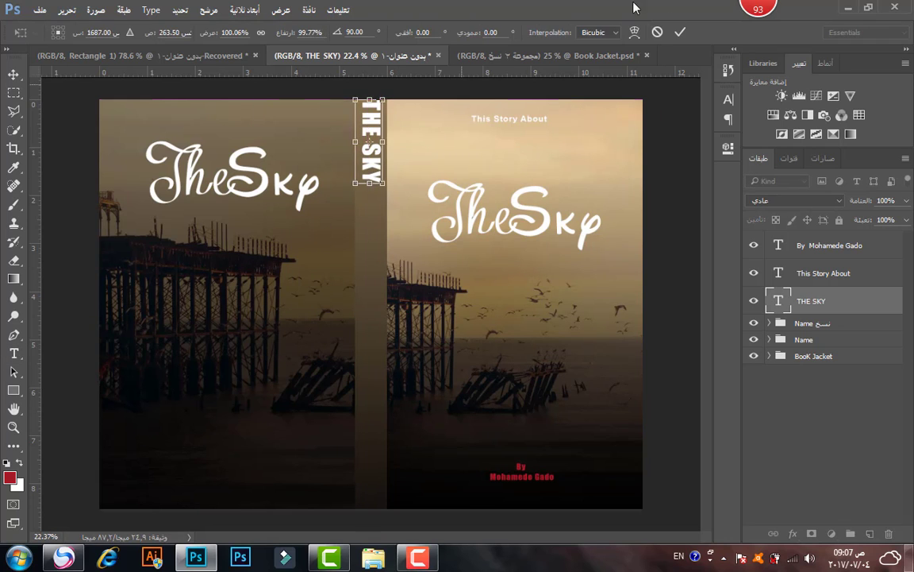
key("Return")
Copy the author credit as one left-aligned line with a colon, rotated 90° clockwise onto the spine.
key("ctrl+j")
double_click(779, 246)
left_click(276, 430)
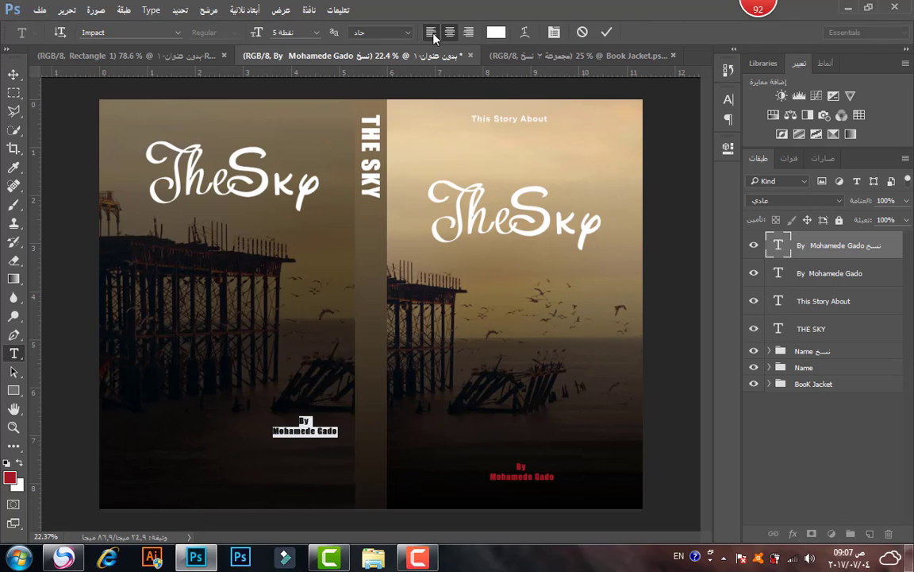
key("BackSpace")
type(":")
key("ctrl+Return")
key("ctrl+t")
right_click(372, 427)
left_click(435, 365)
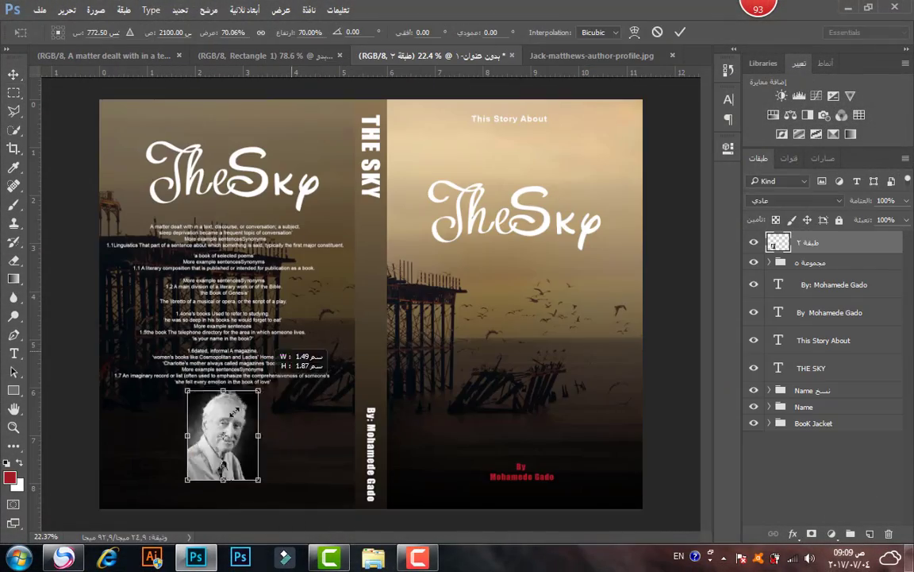
Place the author photo on the back cover and paste the bio paragraph beside it.
left_click_drag(222, 453, 176, 435)
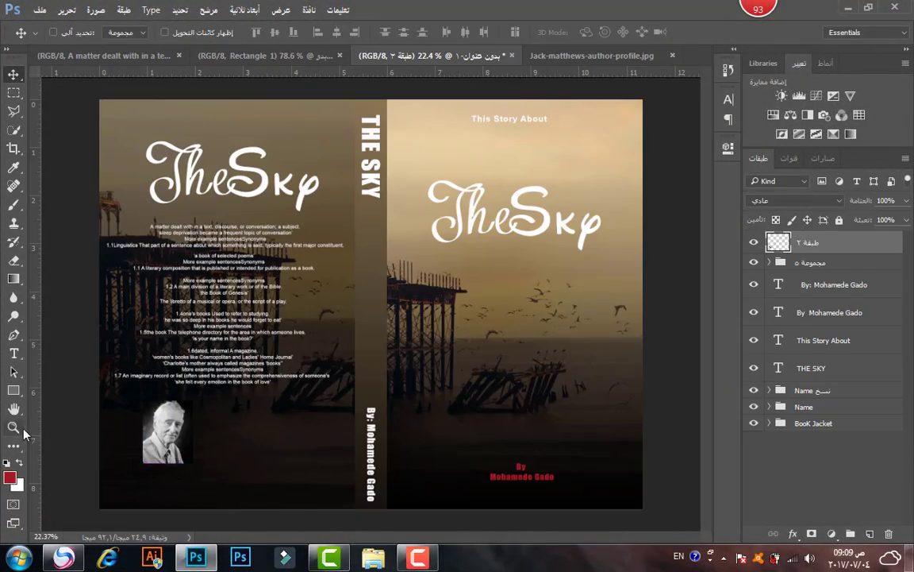
scroll(177, 435, "up", 3)
key("t")
left_click(374, 482)
key("ctrl+v")
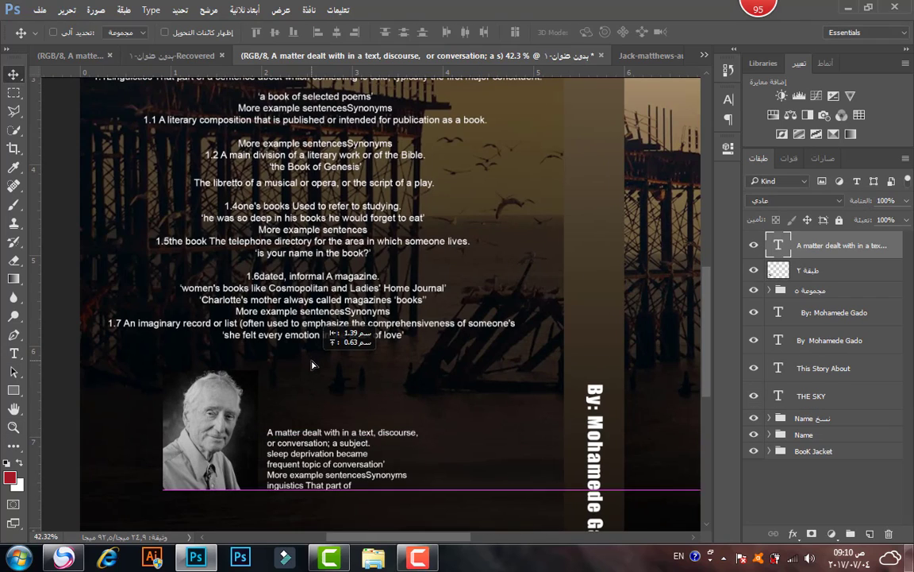
Add a larger Impact heading 'About the autour :' above the bio.
double_click(778, 246)
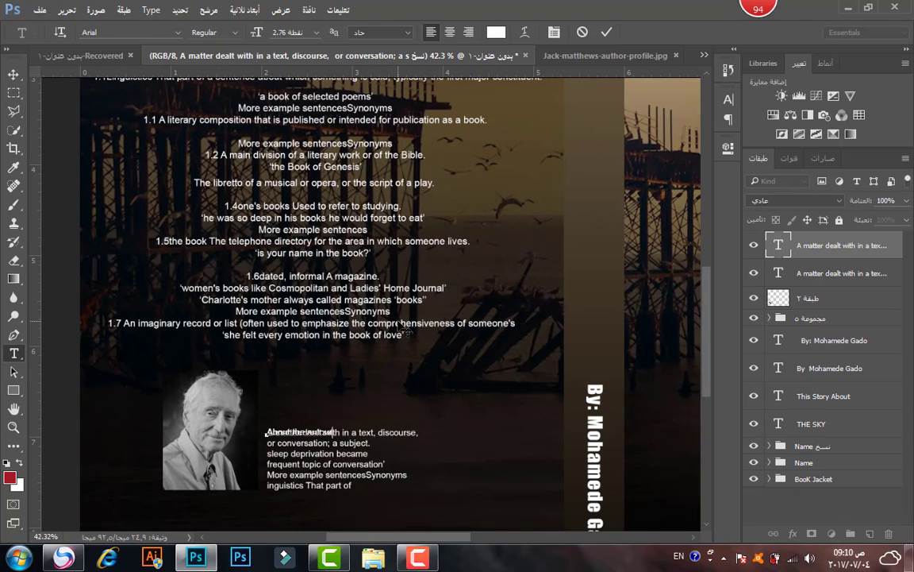
type("About the autour :")
key("ctrl+a")
left_click(127, 31)
left_click(159, 83)
mouse_move(242, 33)
left_mouse_down()
mouse_move(256, 38)
mouse_move(246, 37)
left_mouse_up()
left_click(825, 298)
Shrink the author photo beside the bio and group the photo and bio layers.
key("ctrl+t")
left_click_drag(162, 371, 194, 426)
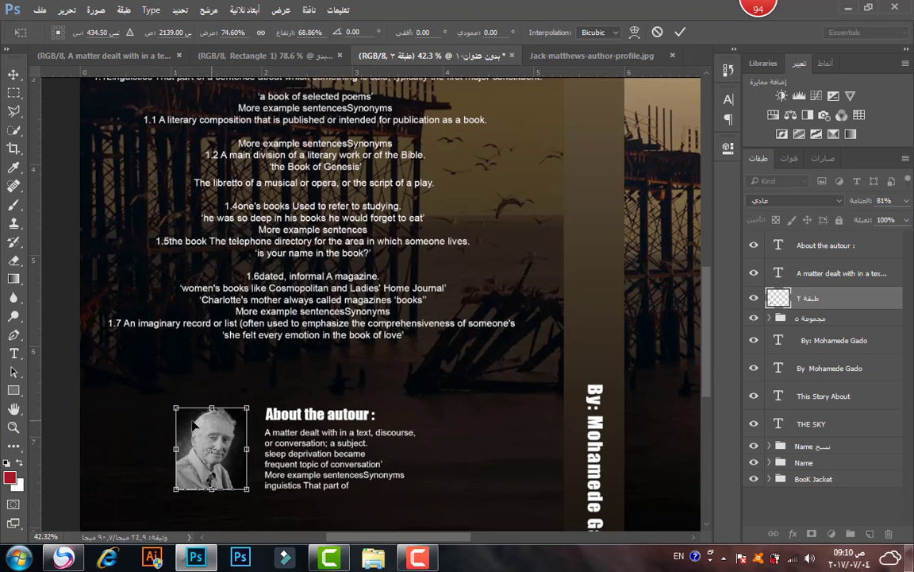
key("Return")
left_click(854, 243, "shift")
key("ctrl+g")
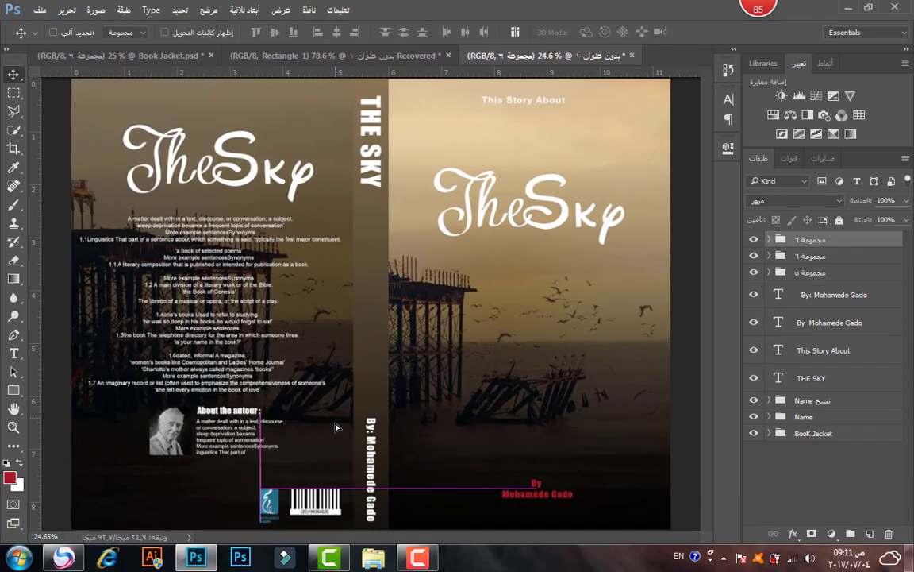
Raise the logo and barcode slightly, then fit the whole cover in the window for review.
left_click_drag(336, 427, 332, 419)
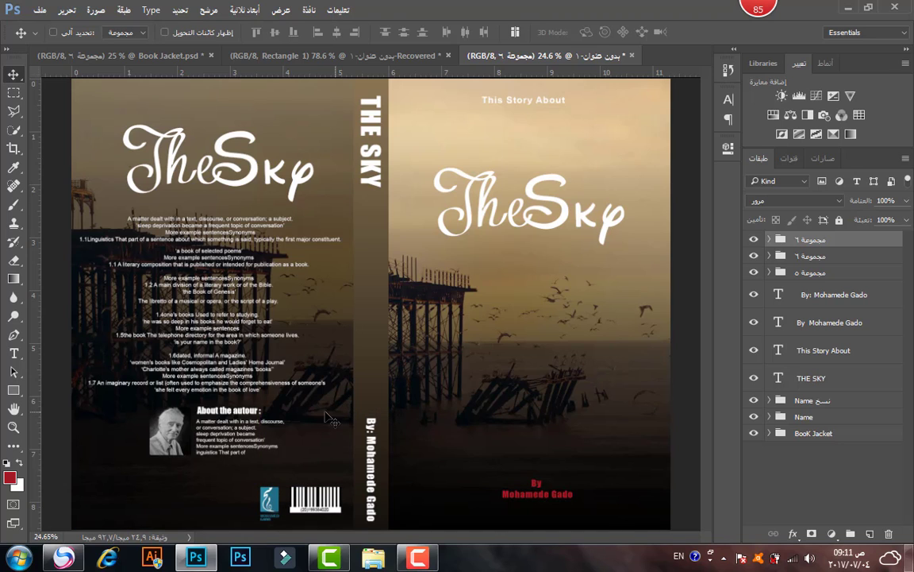
left_click(13, 427)
scroll(371, 305, "down", 5)
right_click(347, 347)
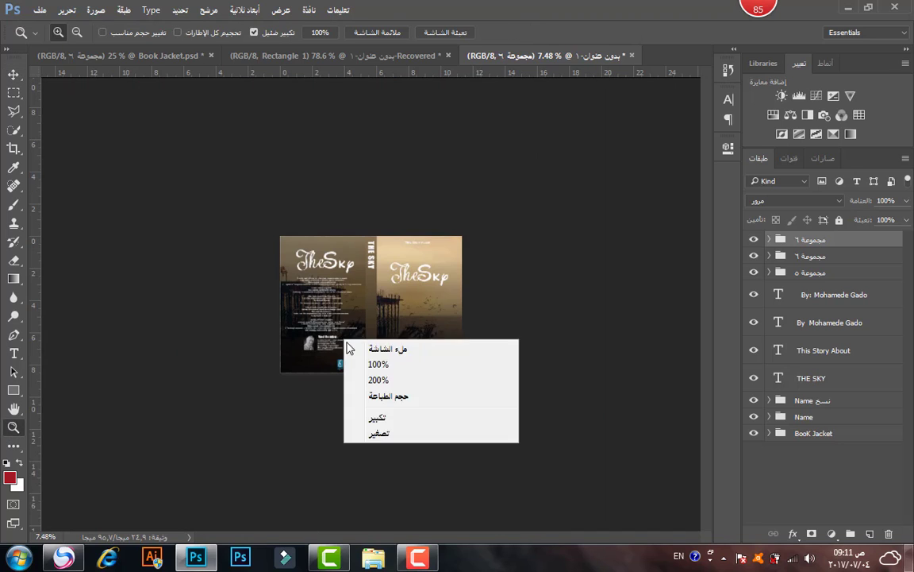
left_click(353, 348)
scroll(378, 375, "down", 1)
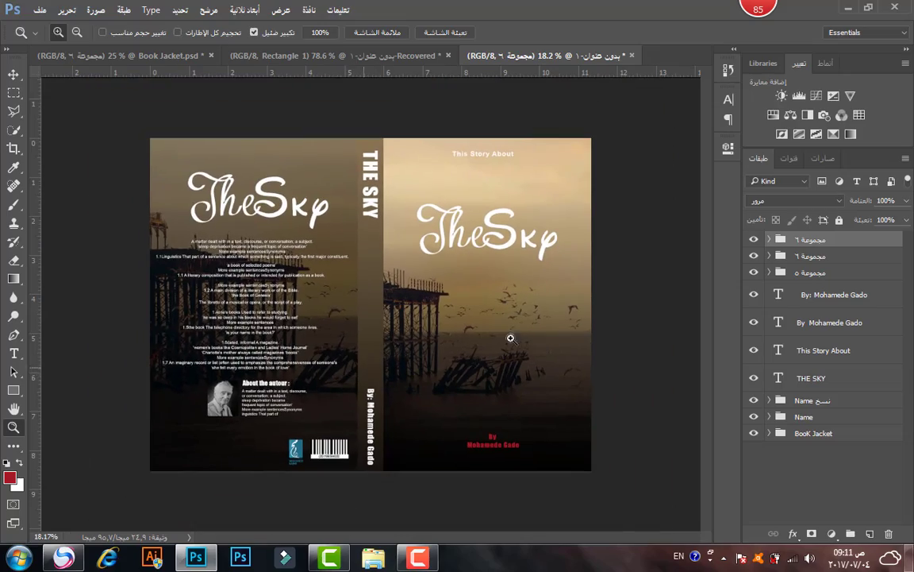